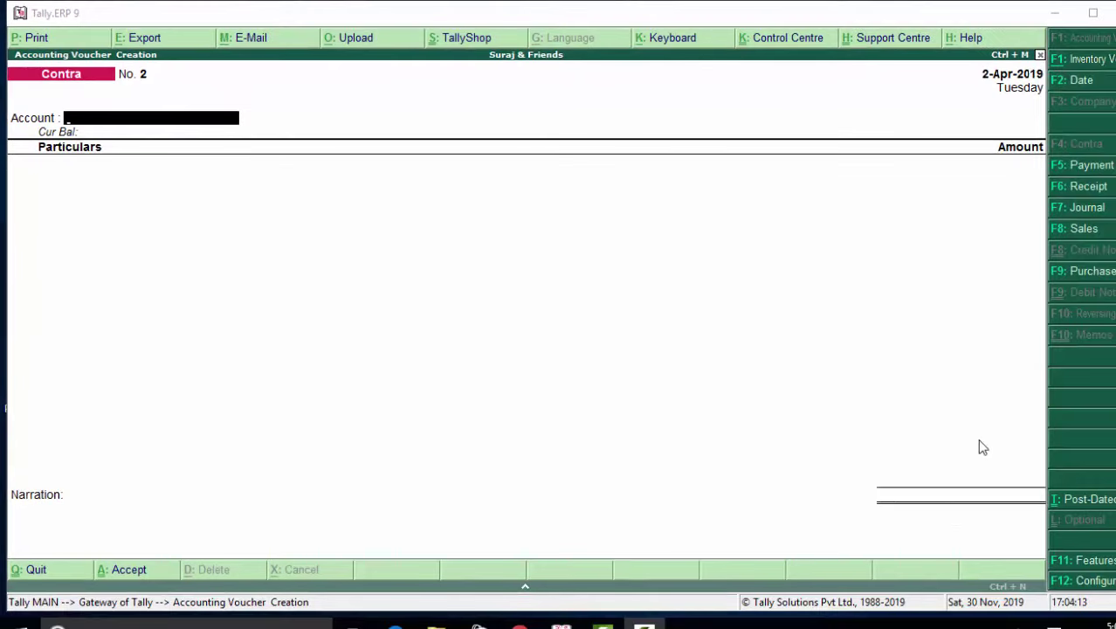
Step: Discard the empty voucher, start Contra voucher No. 2, and open its F12 configuration
key(Escape)
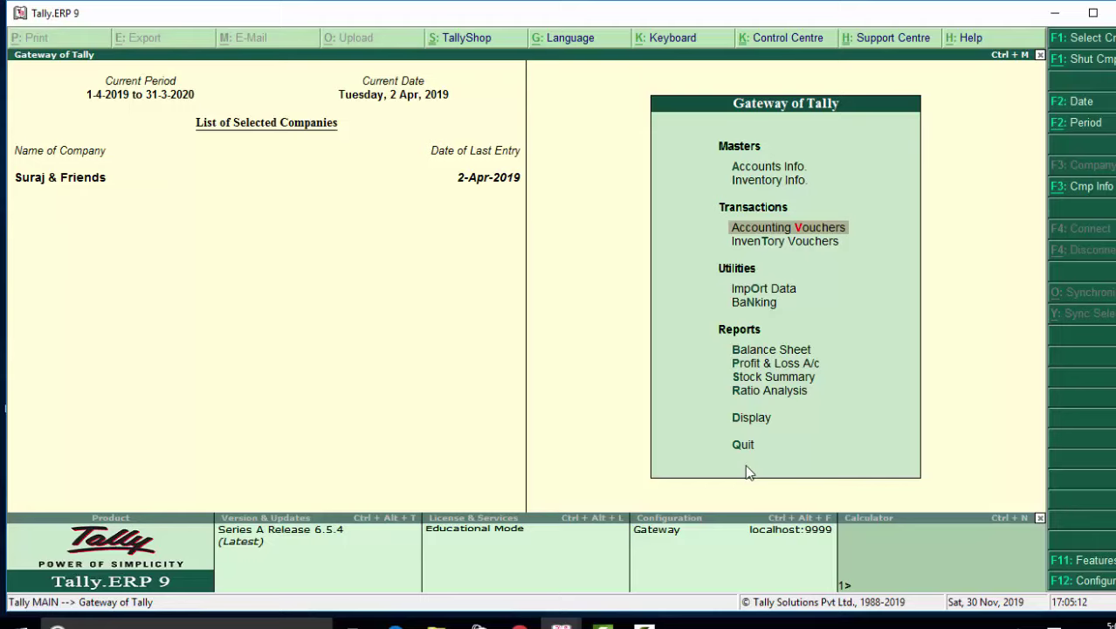
key(Return)
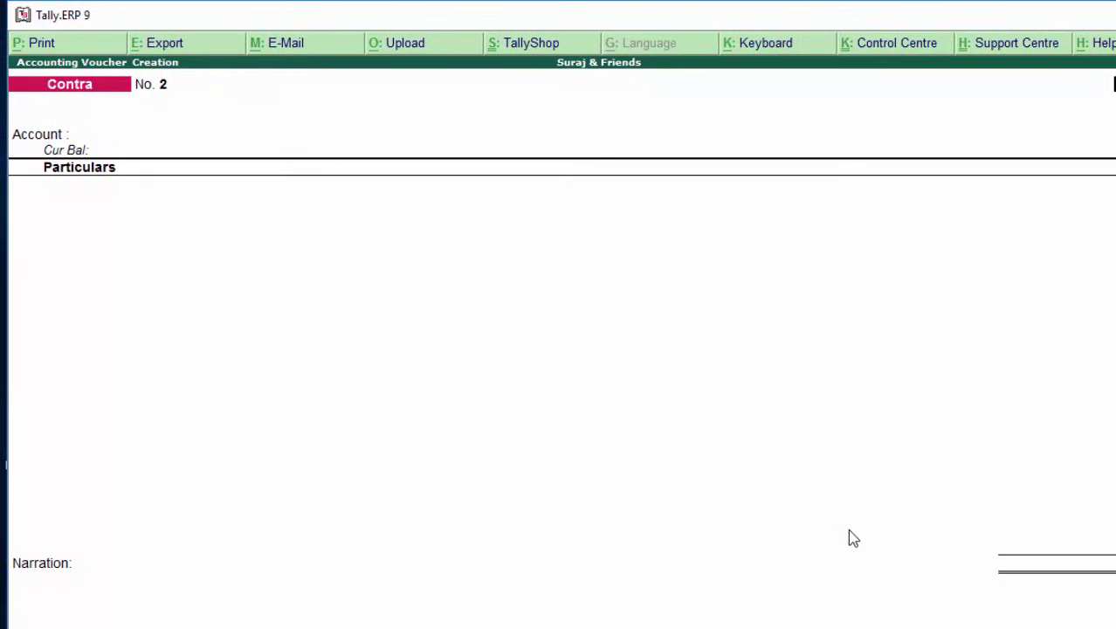
key(F12)
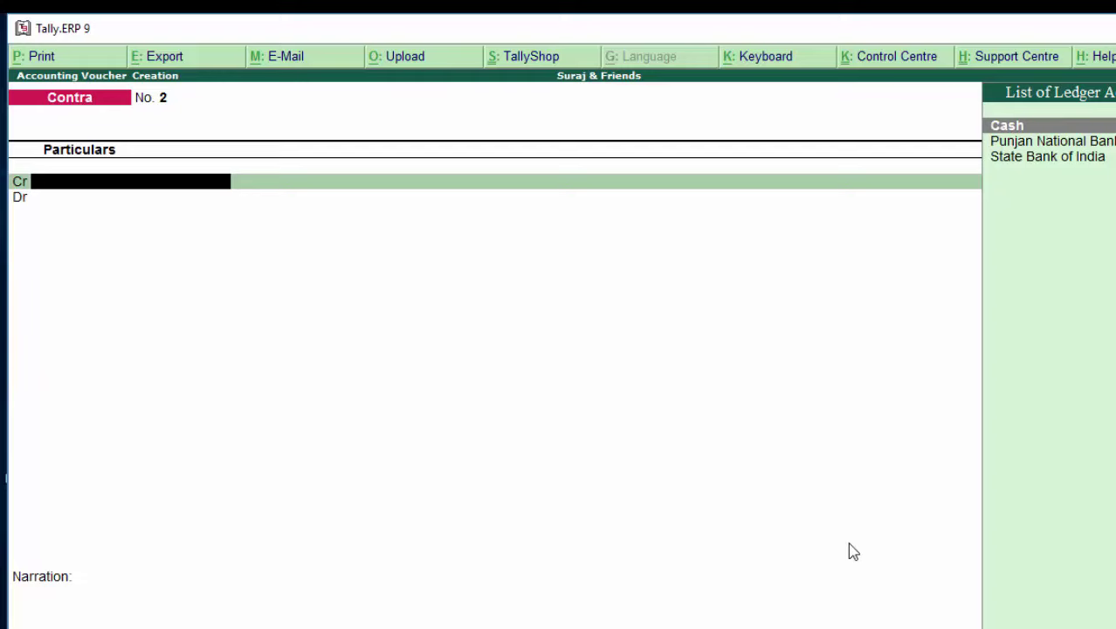
Step: Set 'Use single entry mode' to Yes and 'Use Cr/Dr instead of To/By' to No
key(F12)
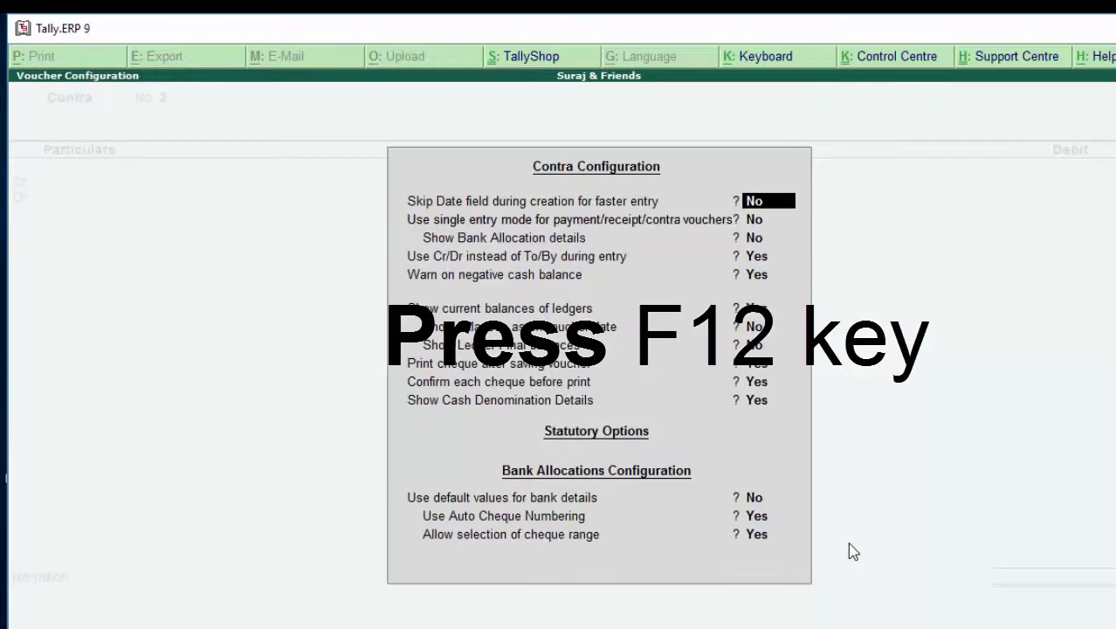
key(Return)
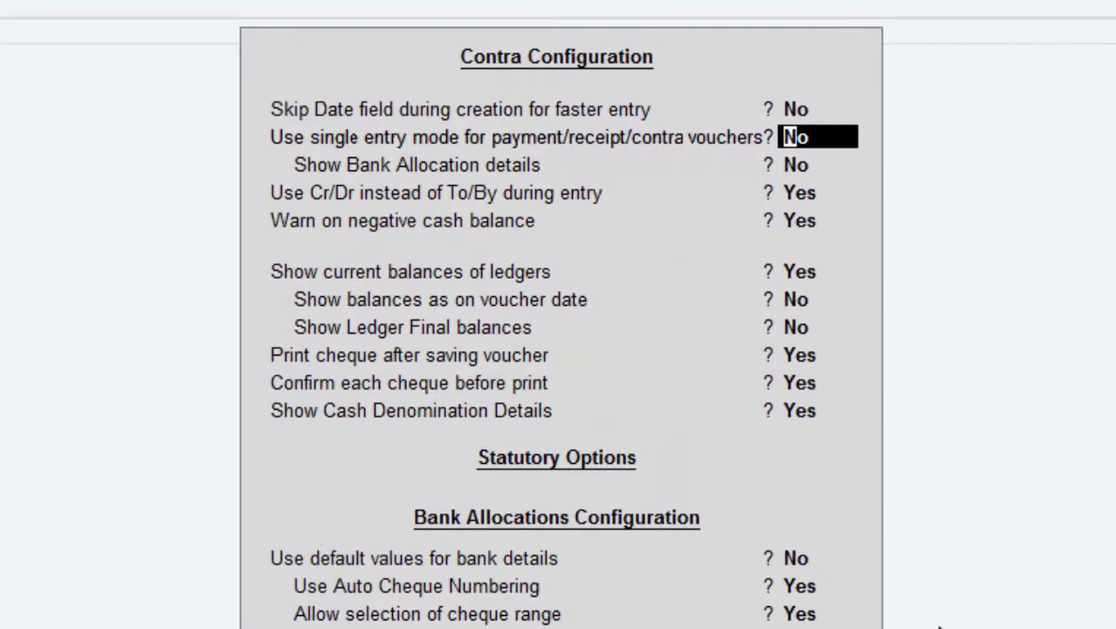
text(y)
key(Return)
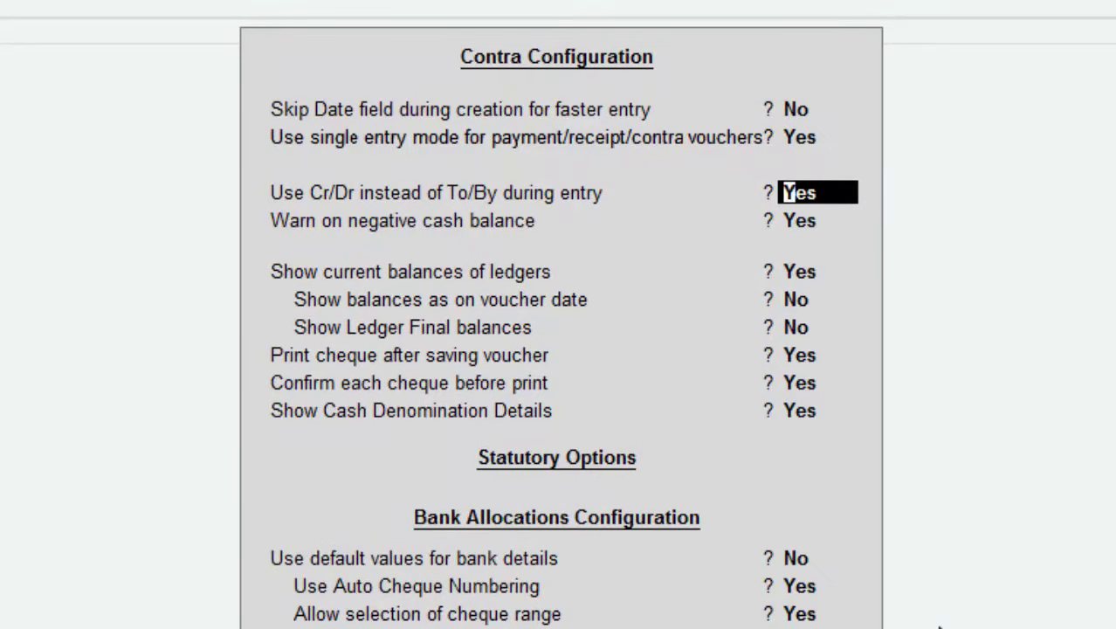
text(n)
key(Return)
key(Return)
key(Return)
key(Return)
key(Return)
key(Return)
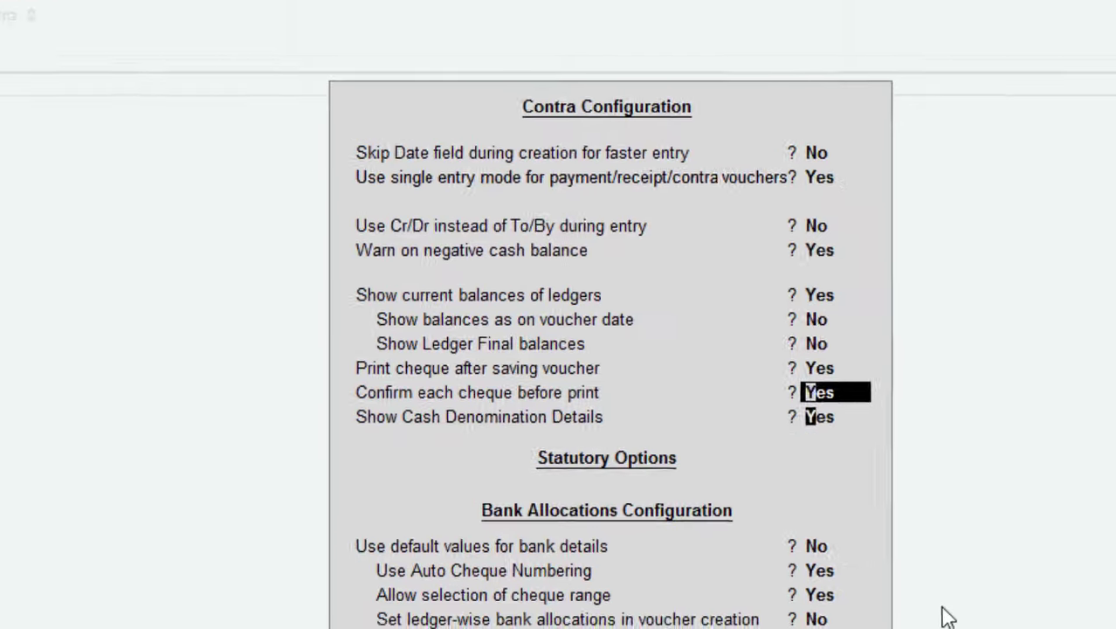
key(Return)
key(Return)
key(Return)
key(Return)
key(Return)
key(Return)
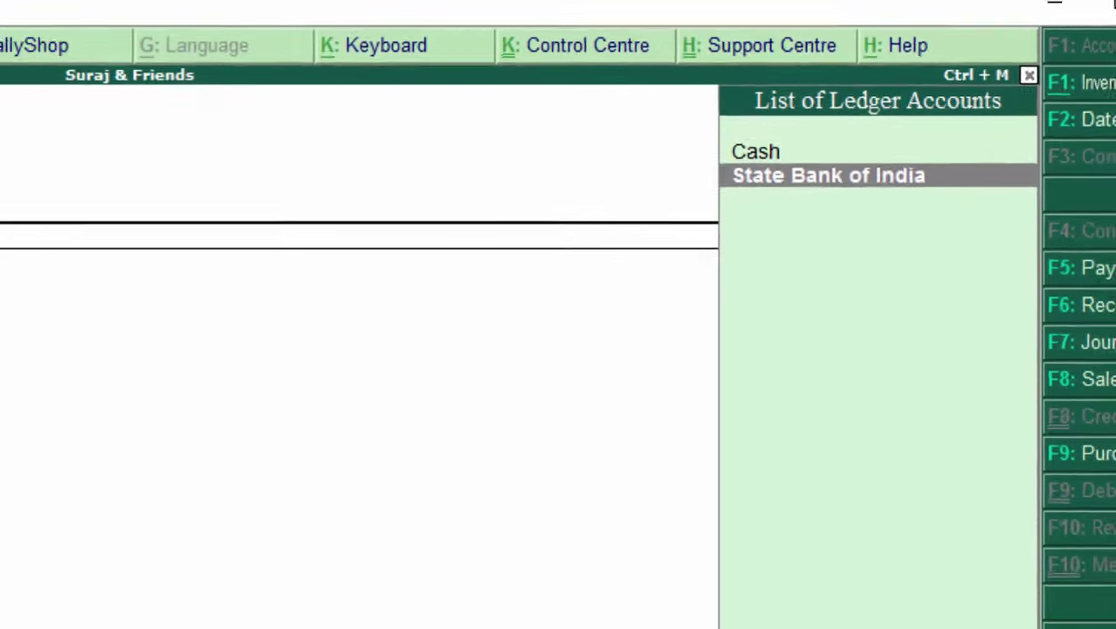
Step: Choose Punjan National Bank from the ledger list as the voucher's Account
text(s)
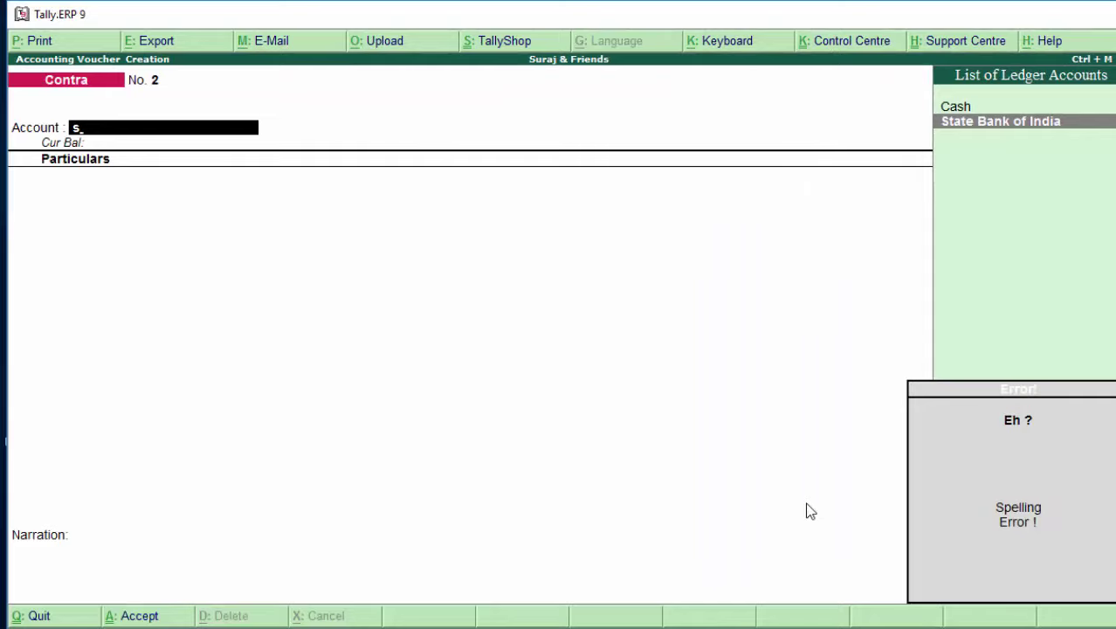
key(BackSpace)
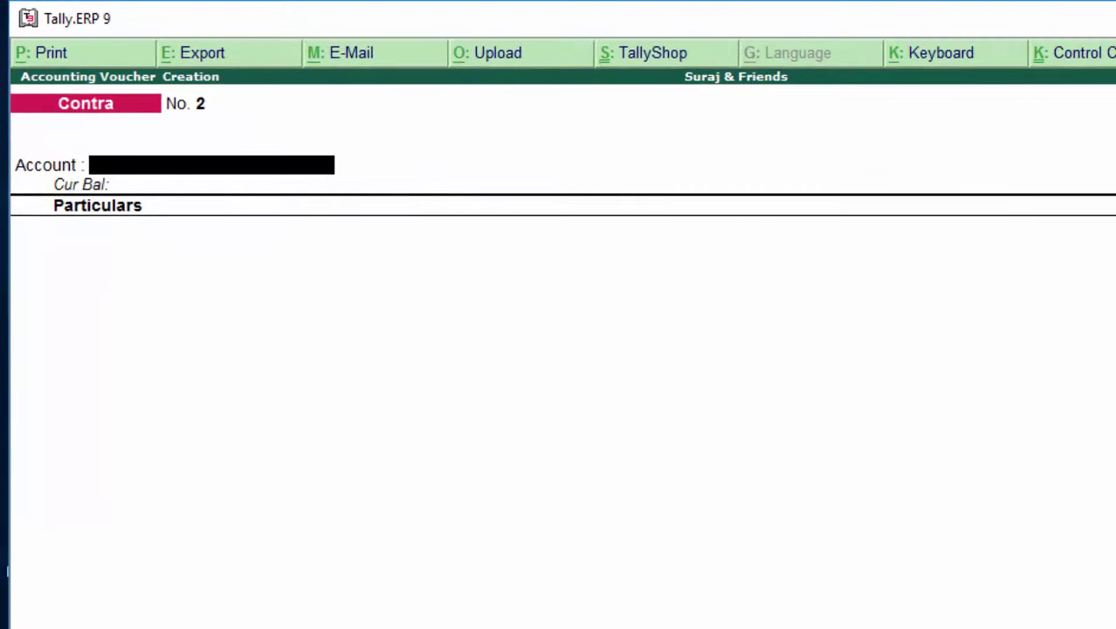
key(Return)
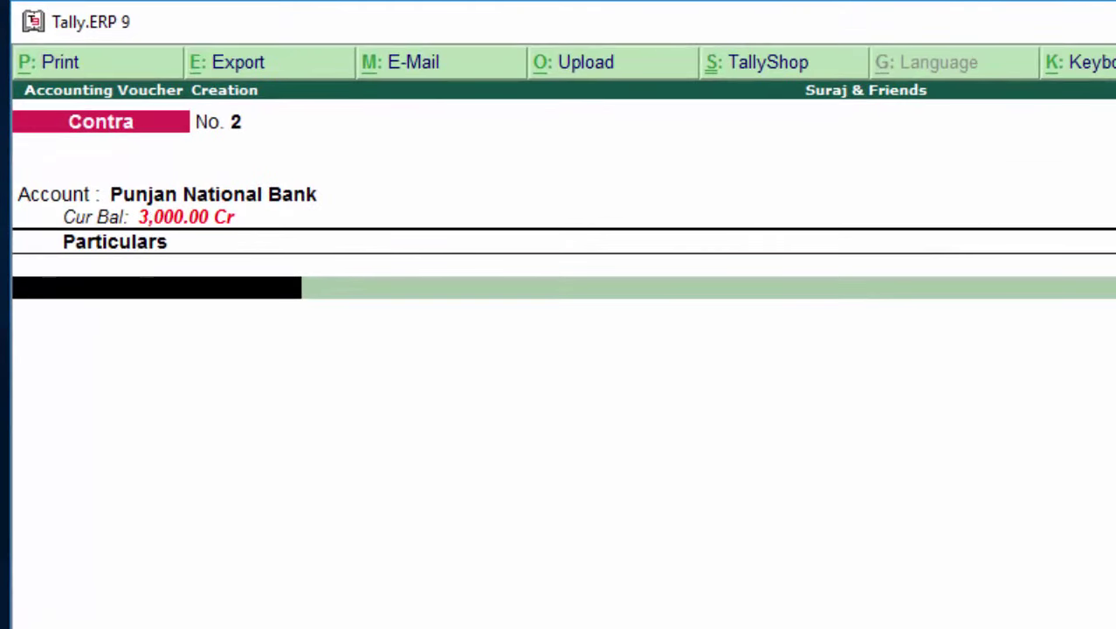
Step: Add a Cash particulars line for 5,000.00
key(Return)
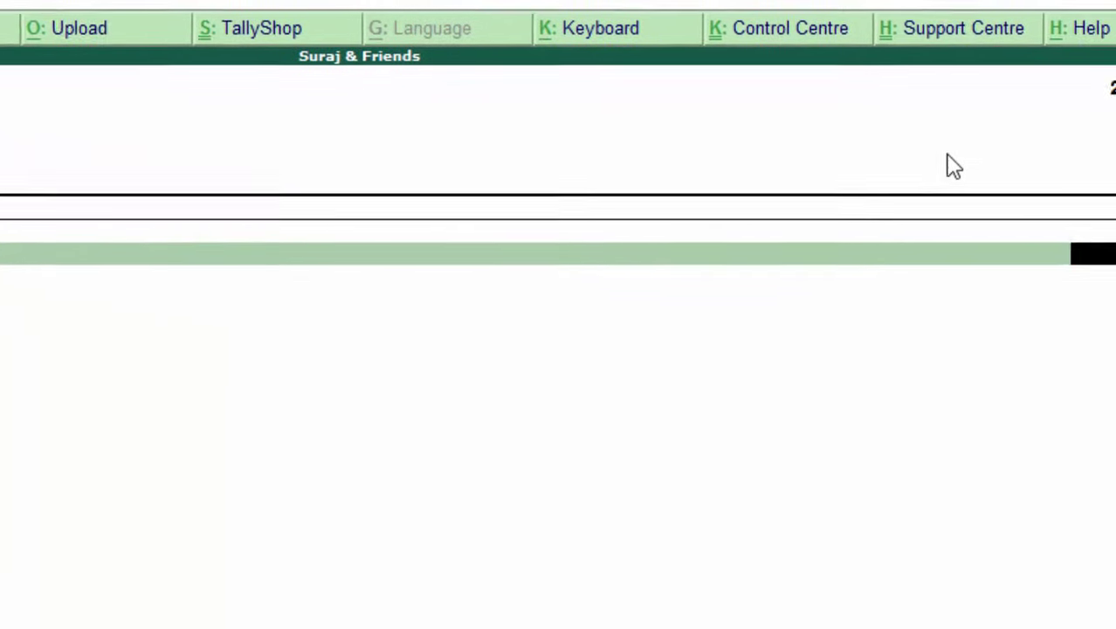
text(5)
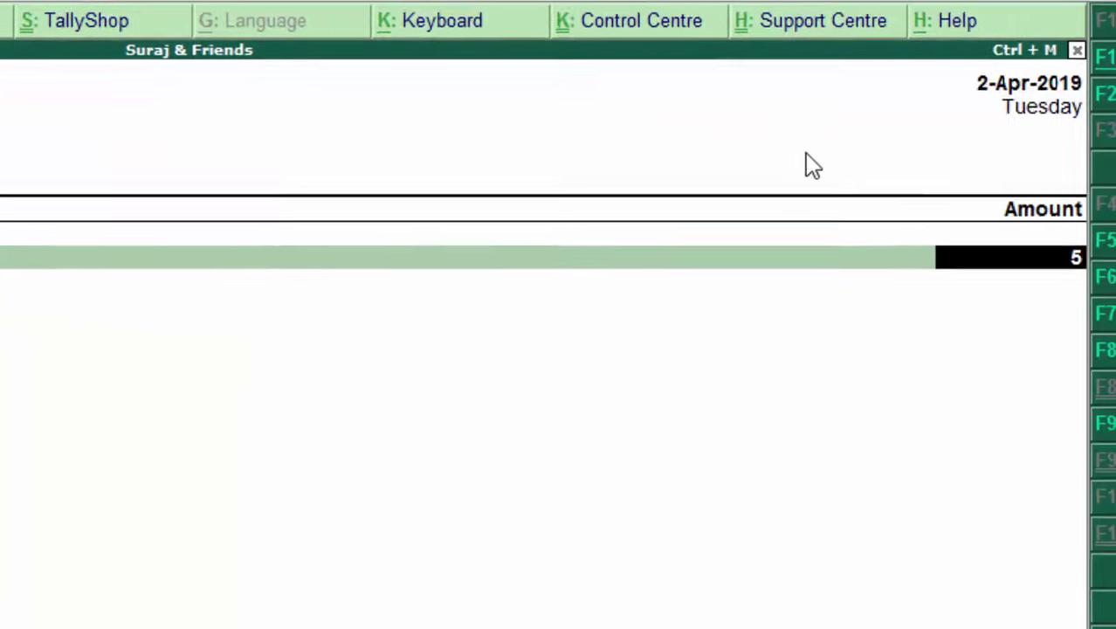
text(00)
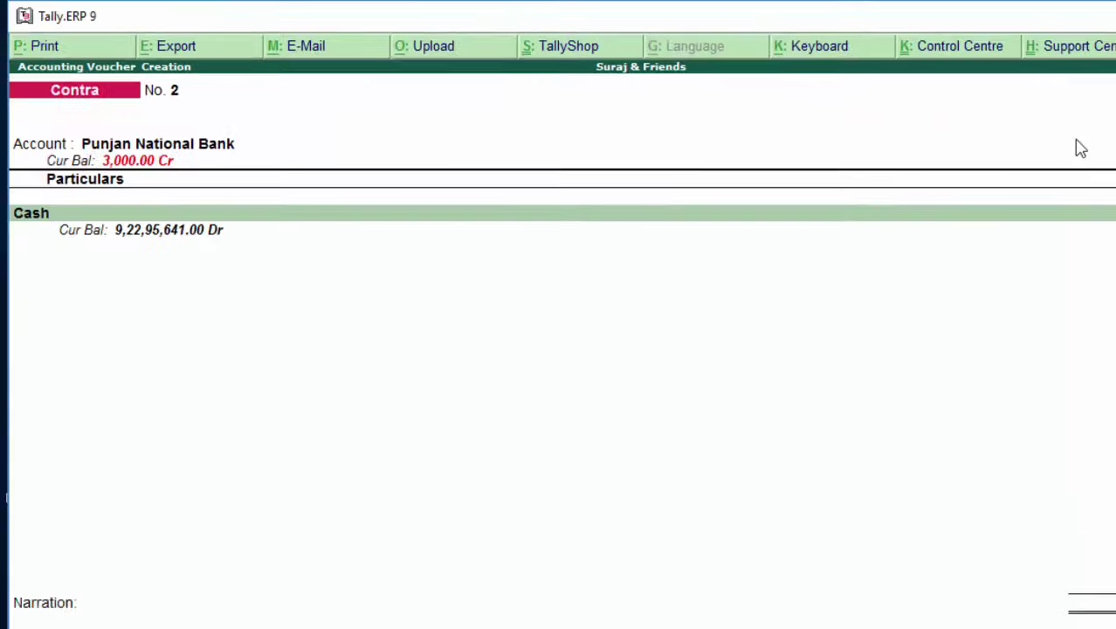
key(Return)
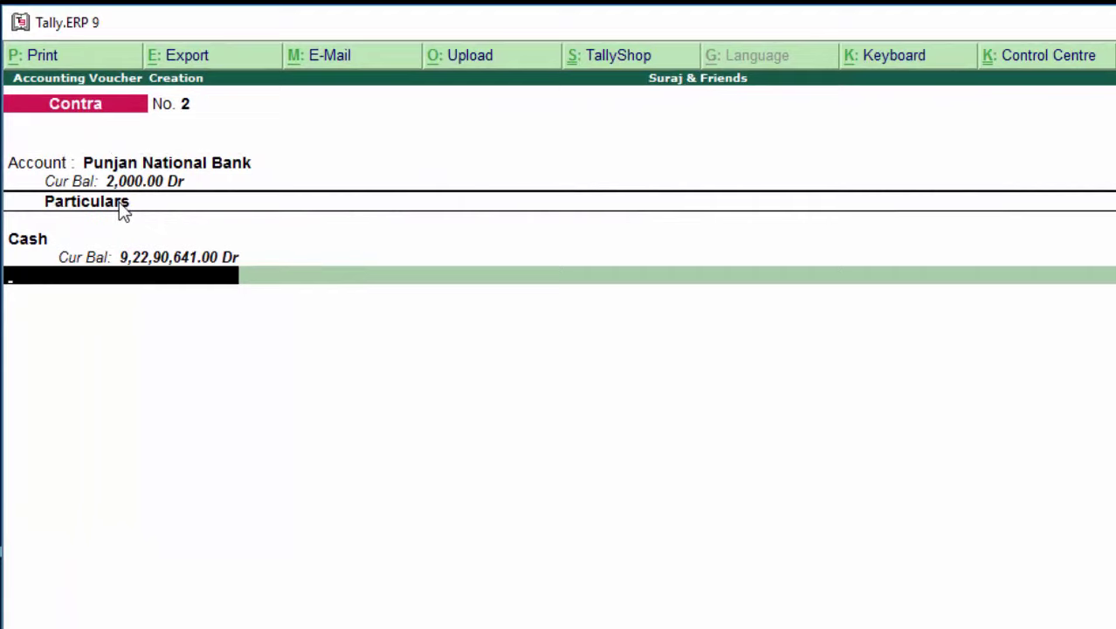
Step: Allocate the 5,000.00 as two 2000 notes and one 1000 note, then save voucher No. 2
key(Return)
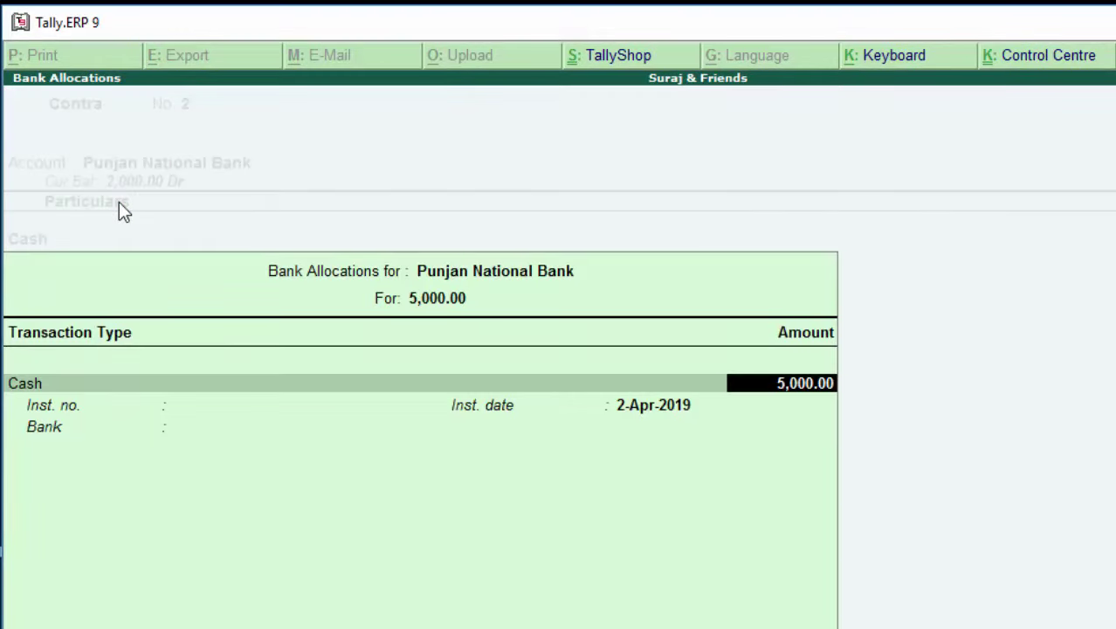
key(Return)
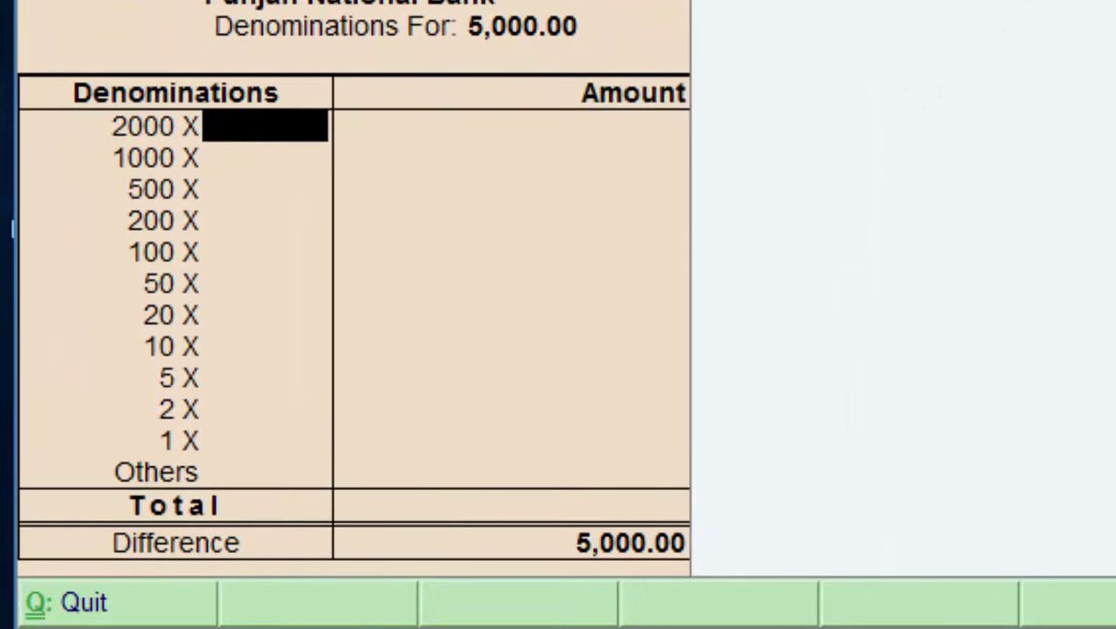
text(2)
key(Return)
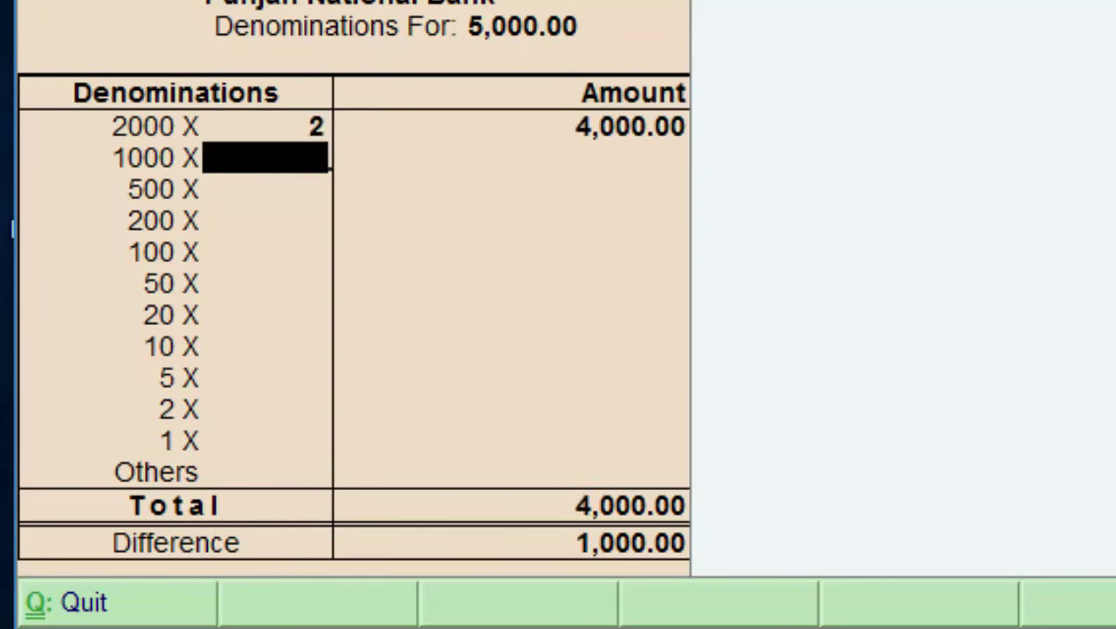
text(1)
key(Return)
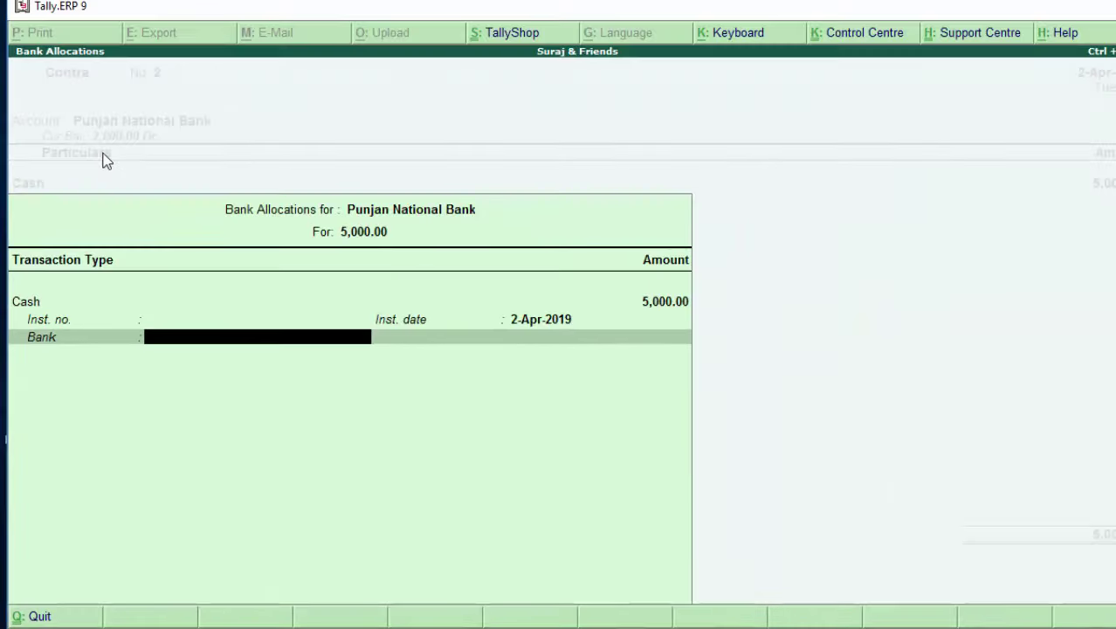
key(Return)
key(Return)
key(Return)
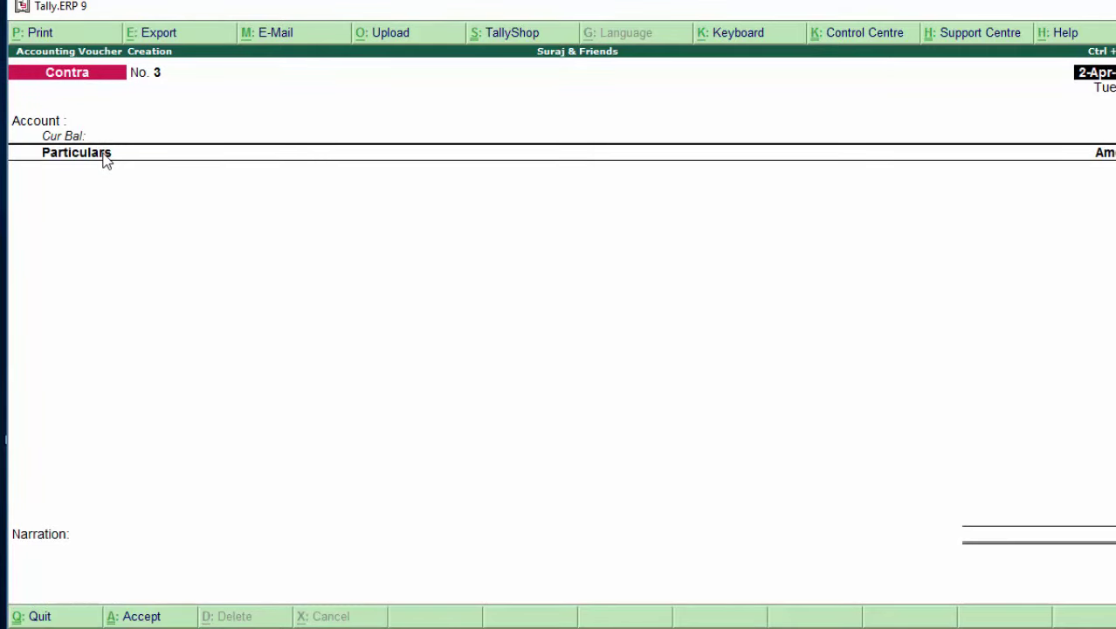
Step: Use Cash as the Account and add a 6,000 Punjan National Bank line on voucher No. 3
key(Return)
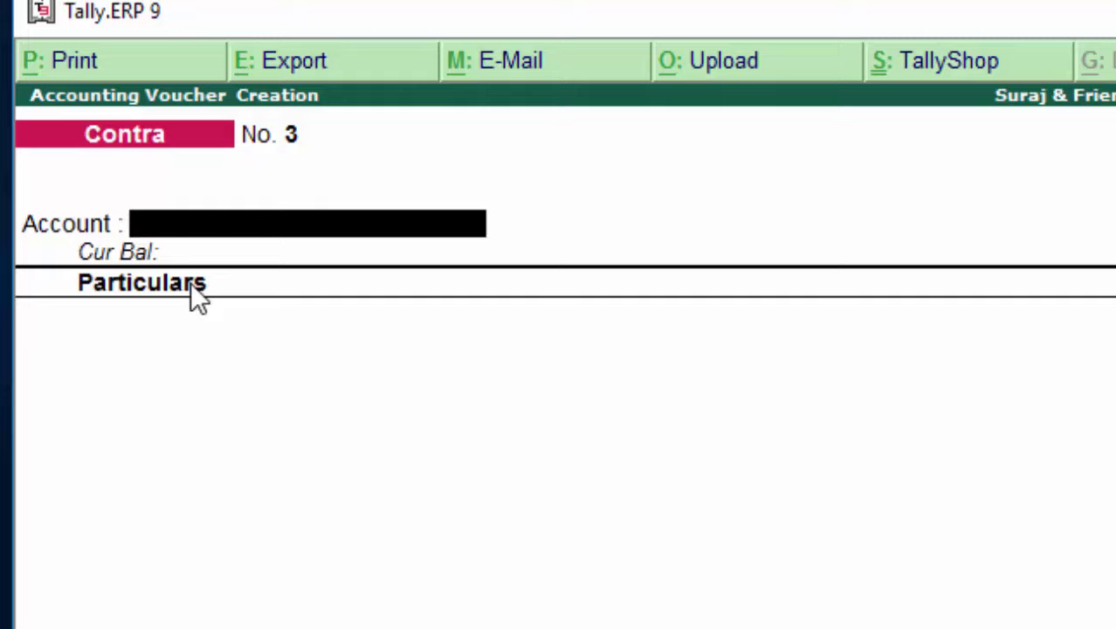
text(C)
key(Return)
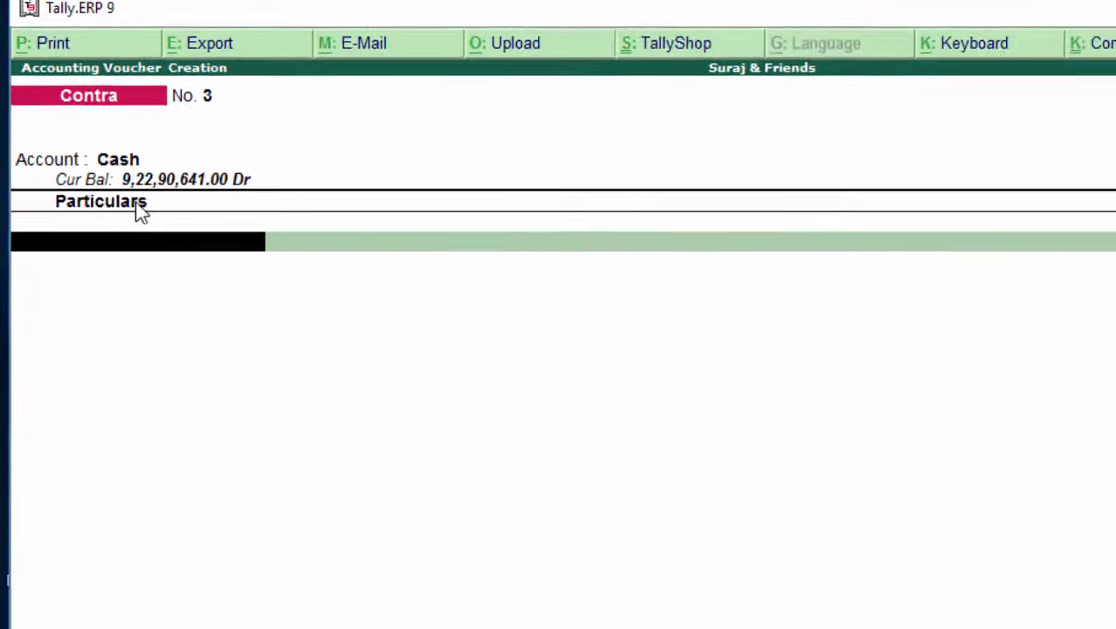
key(BackSpace)
key(Return)
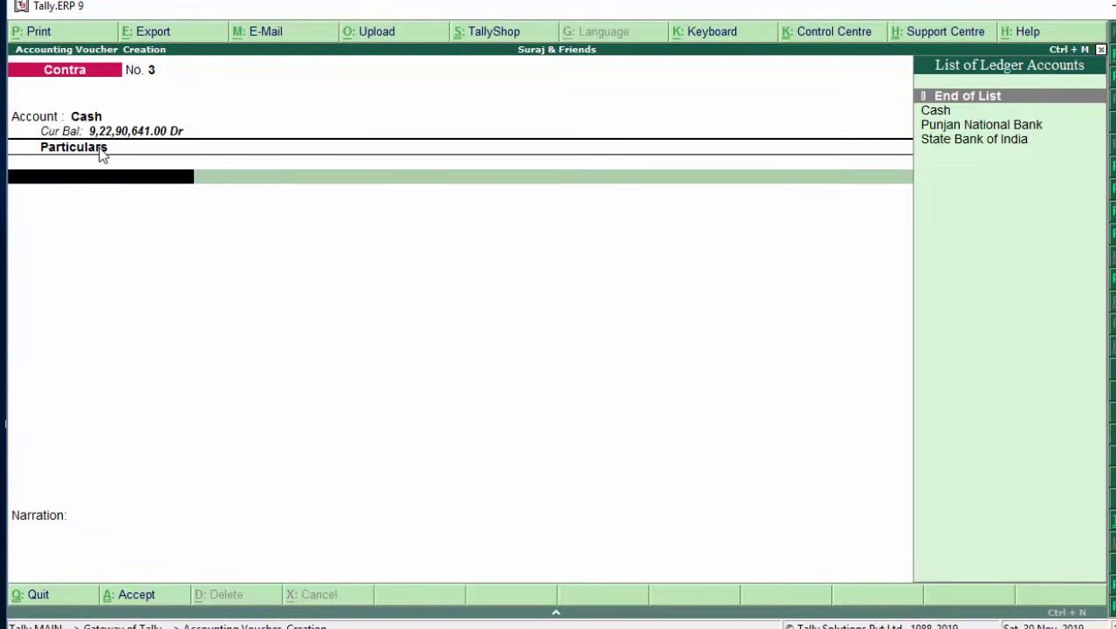
key(Down)
key(Down)
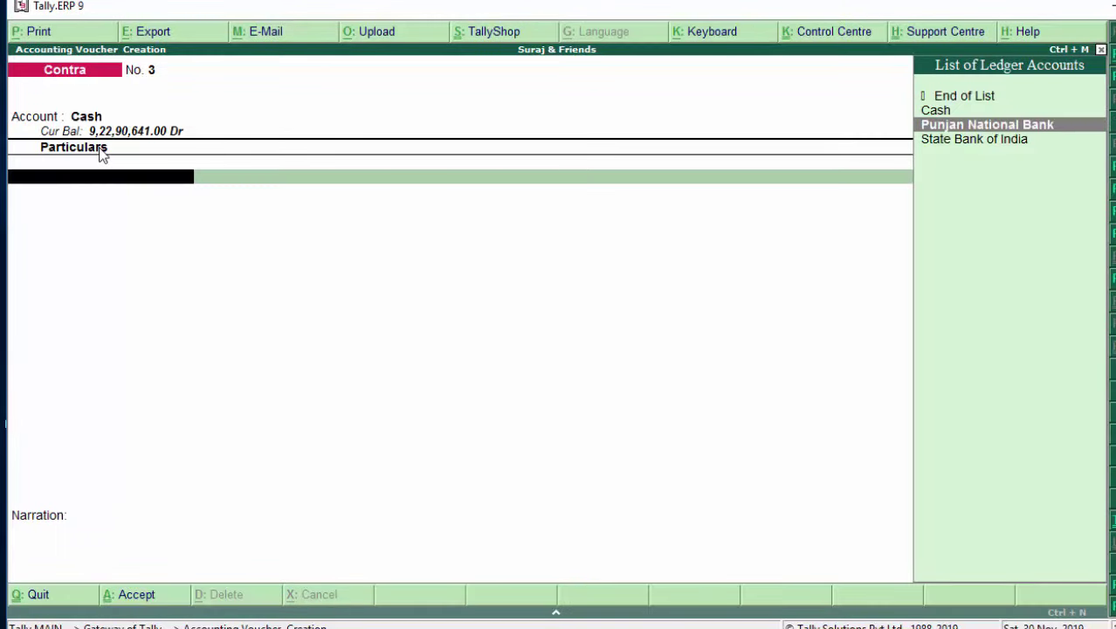
key(Return)
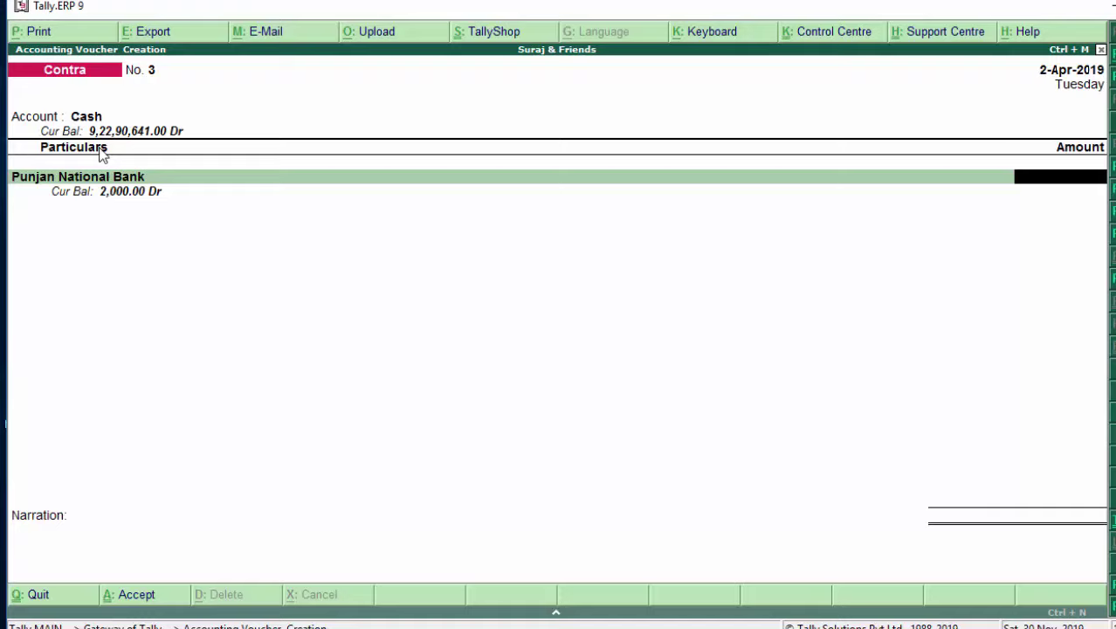
text(6)
text(000)
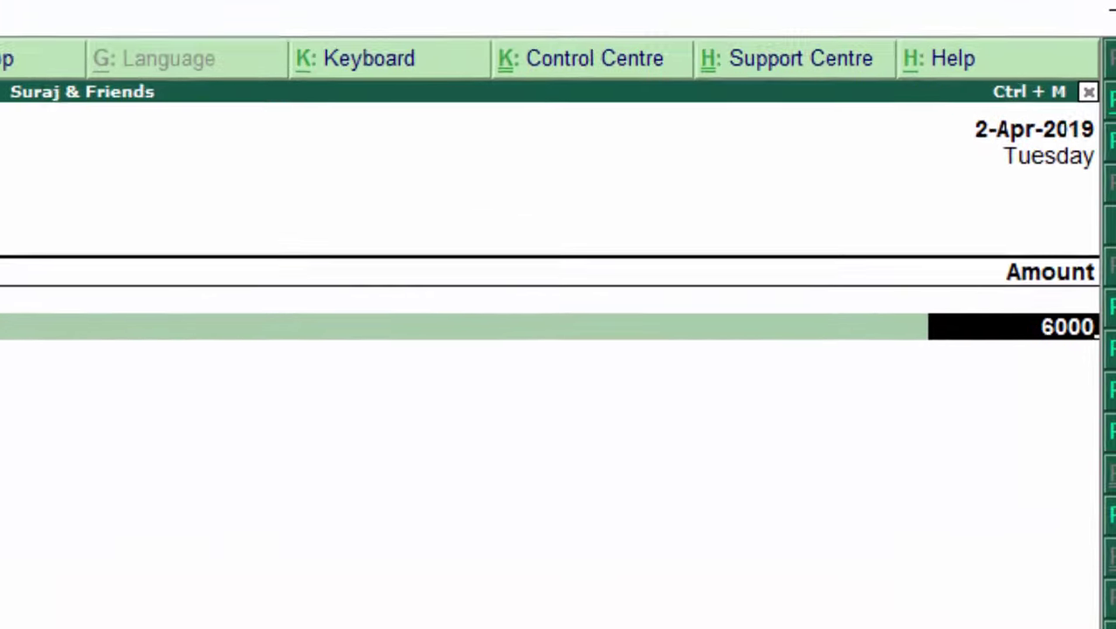
key(Return)
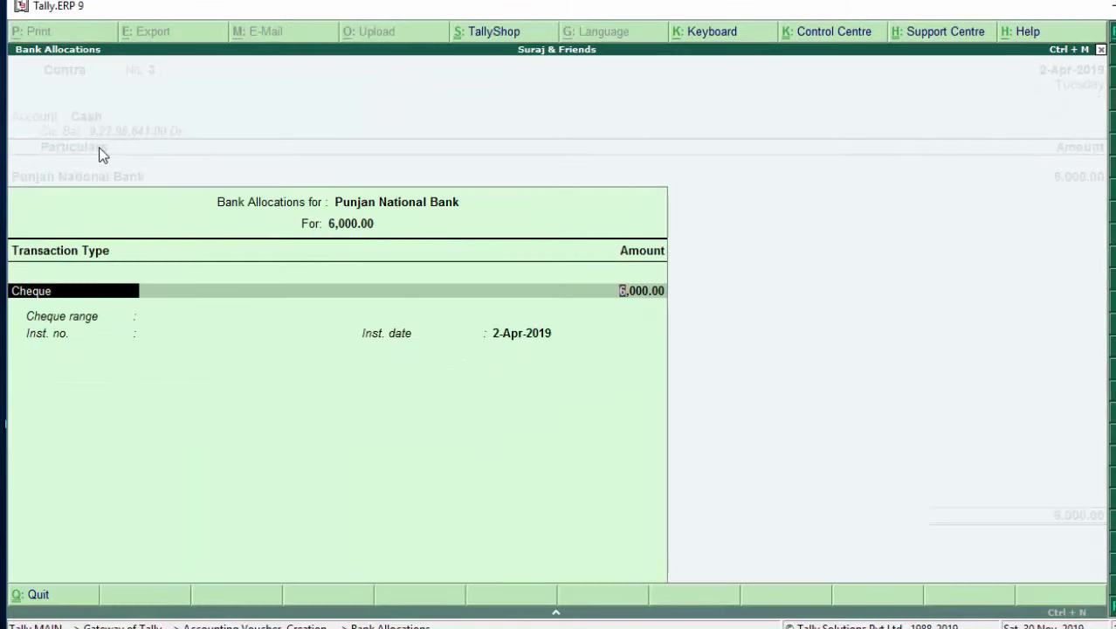
Step: Correct the Punjan National Bank amount to 2,000
key(Return)
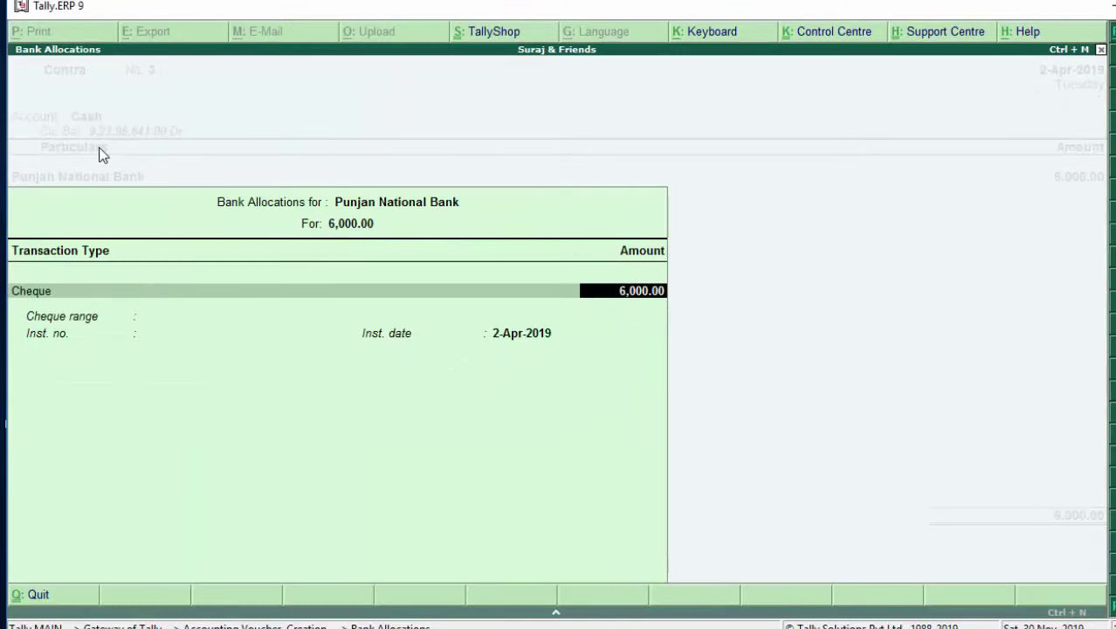
key(Return)
key(Return)
key(Return)
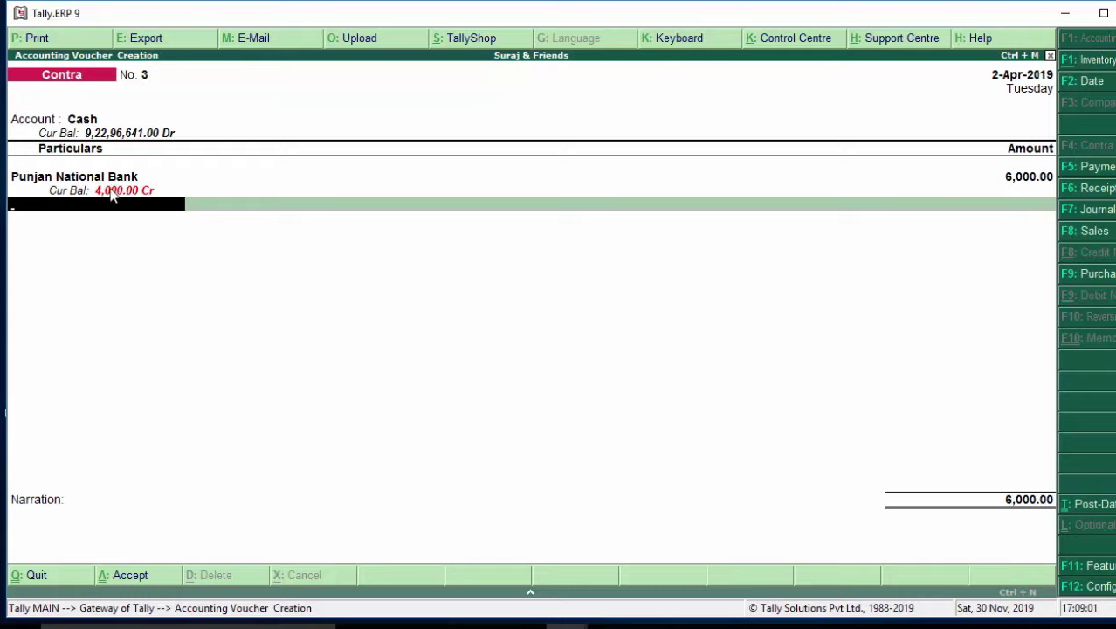
key(BackSpace)
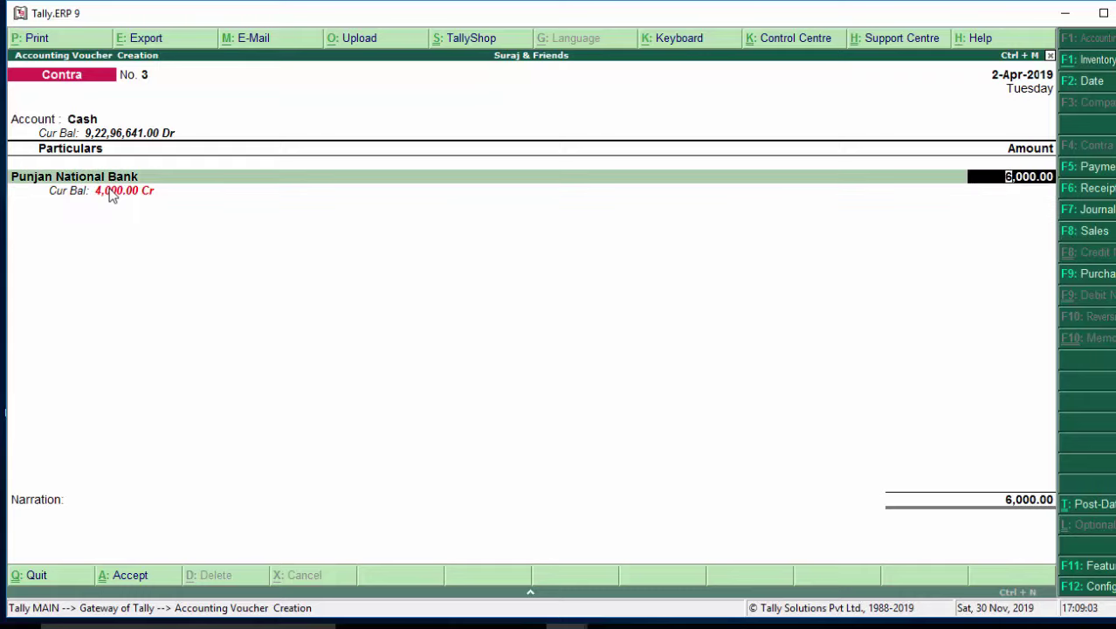
text(2)
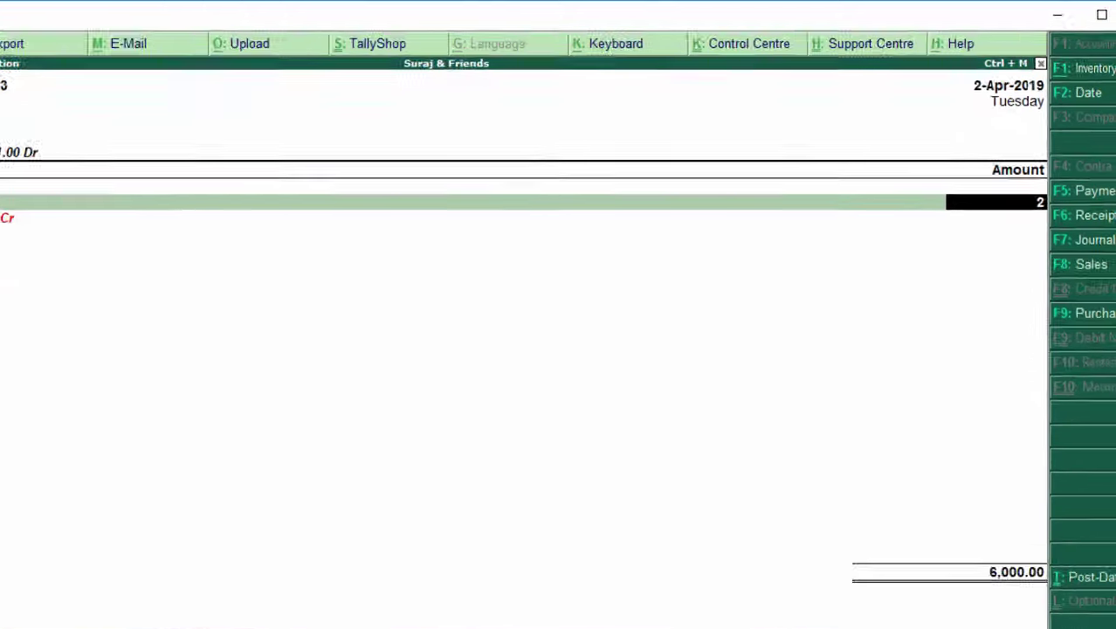
text(,000)
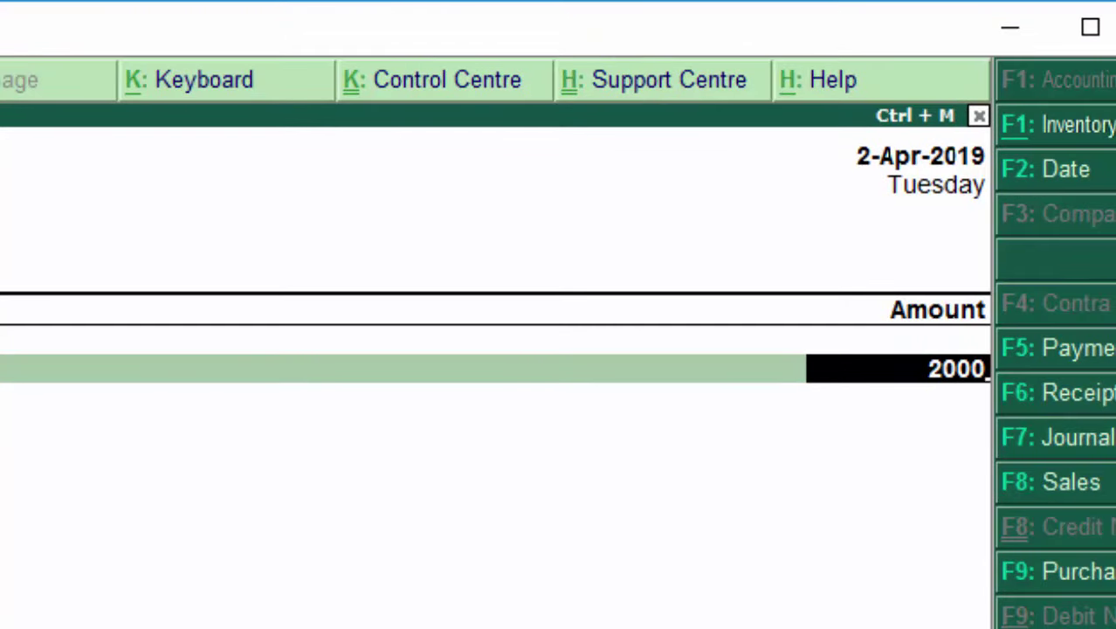
key(Return)
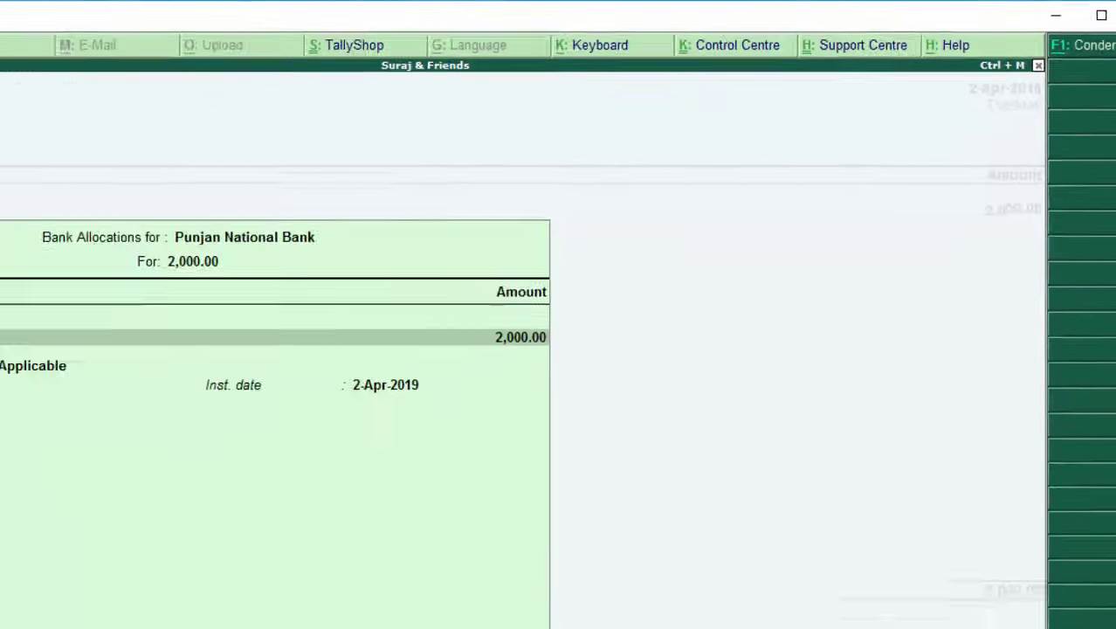
key(Return)
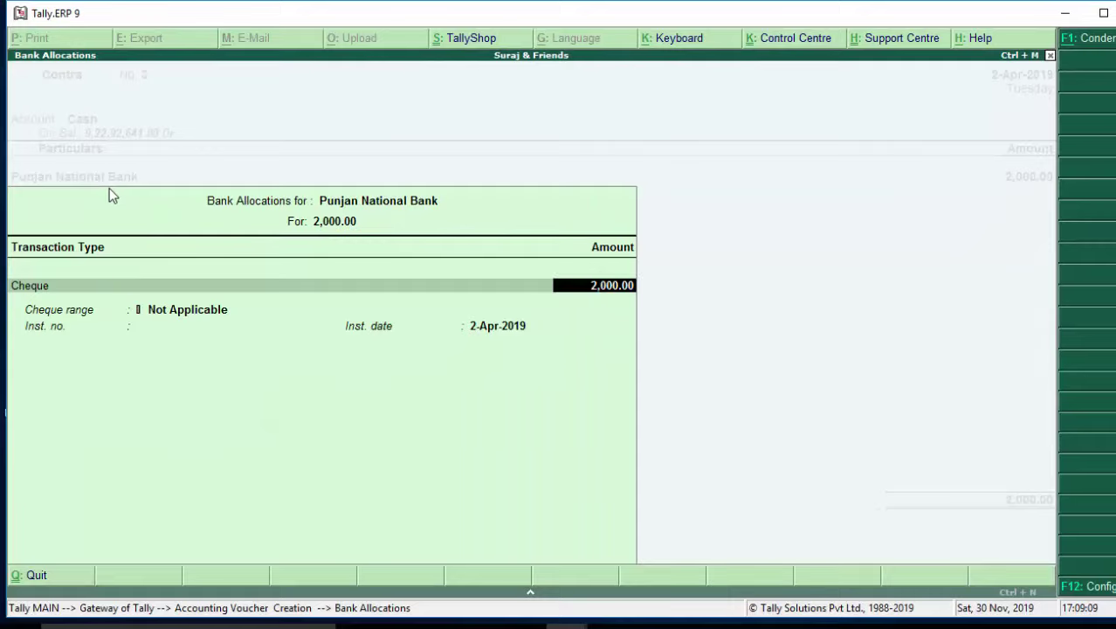
Step: Set the bank allocation transaction type to Others and save Contra voucher No. 3
click(40, 286)
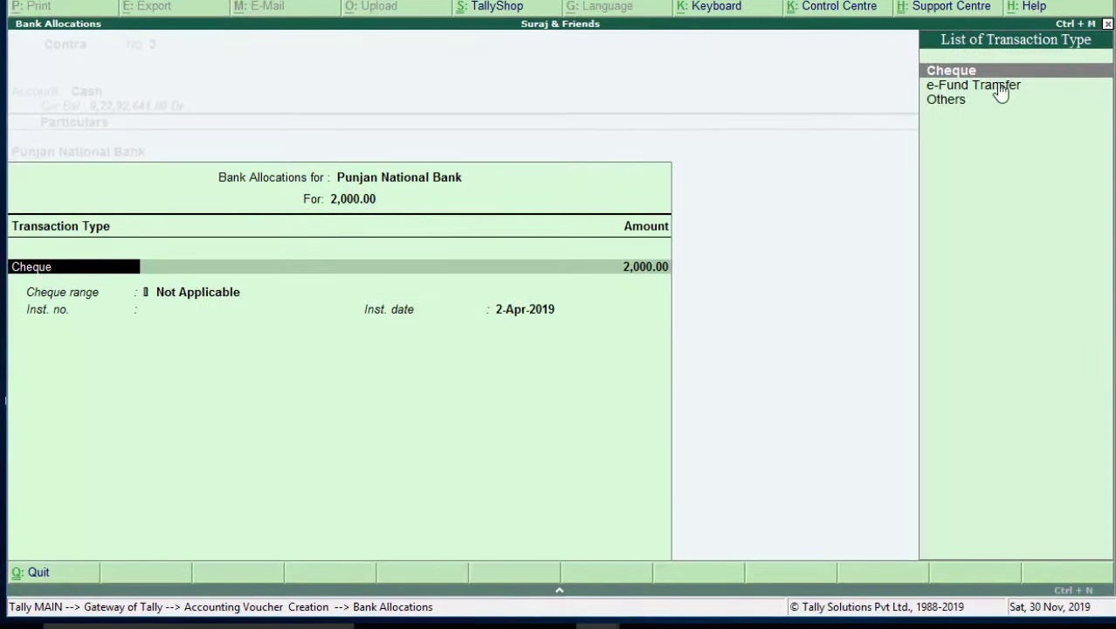
click(781, 187)
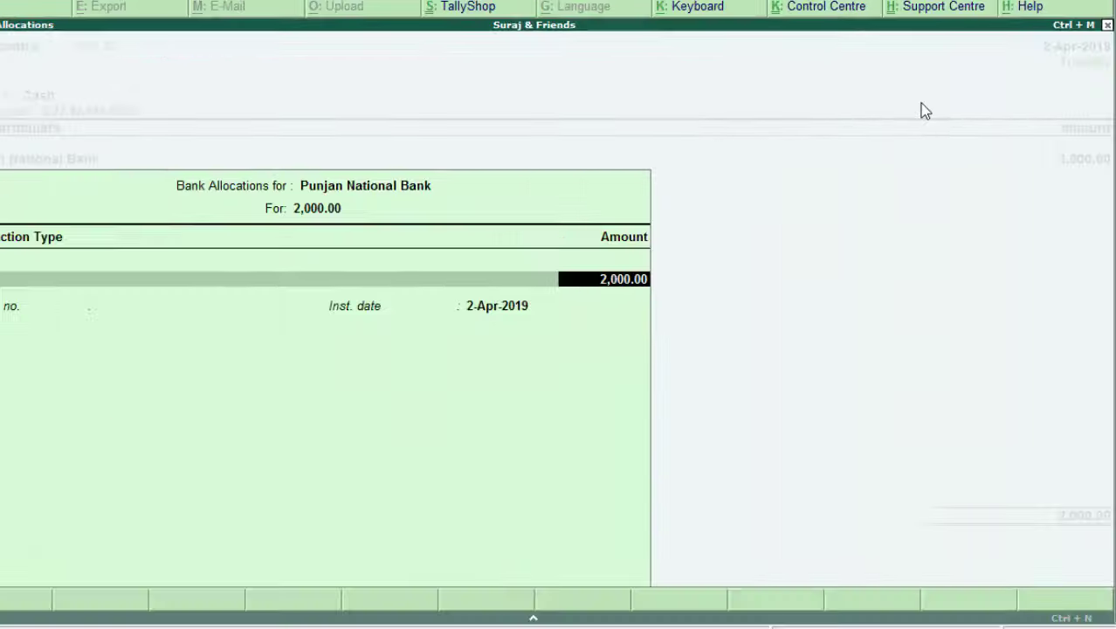
key(Return)
key(Return)
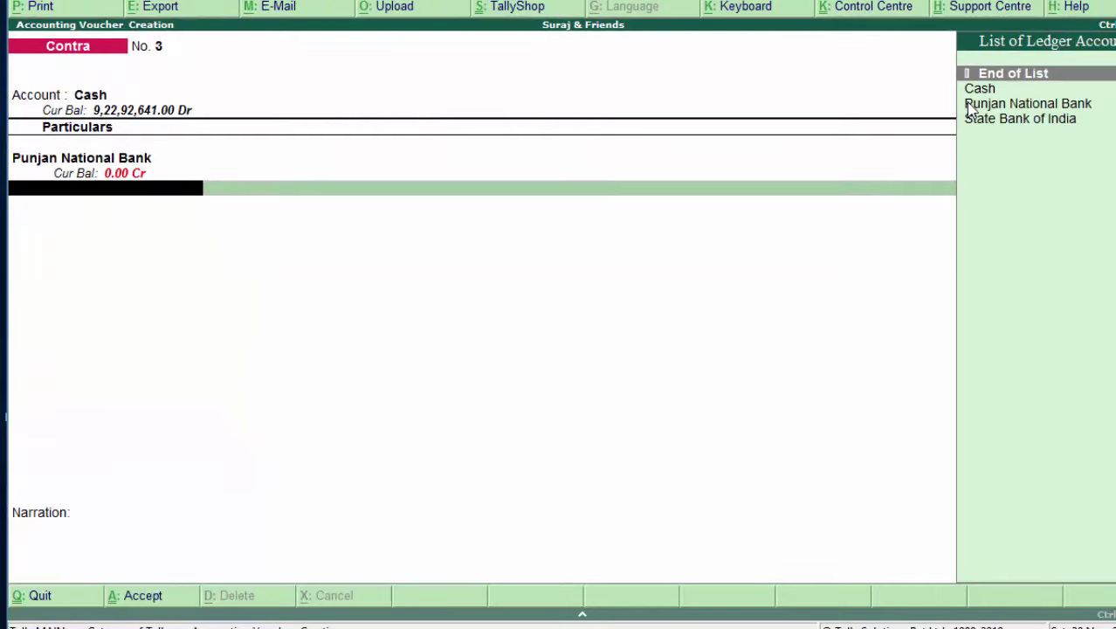
key(Return)
key(Return)
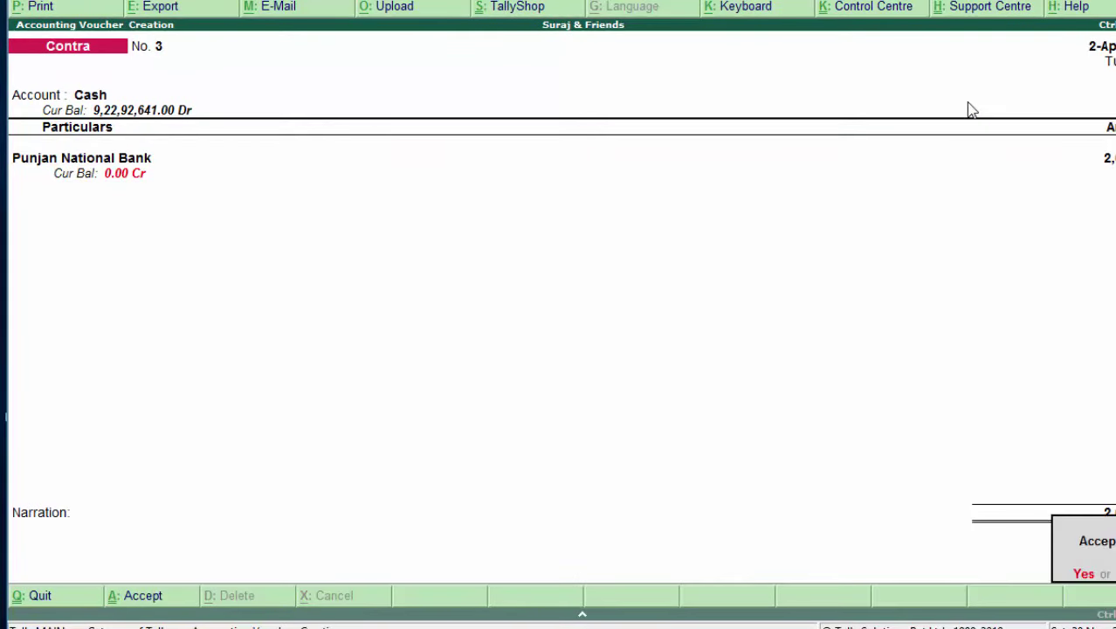
key(Return)
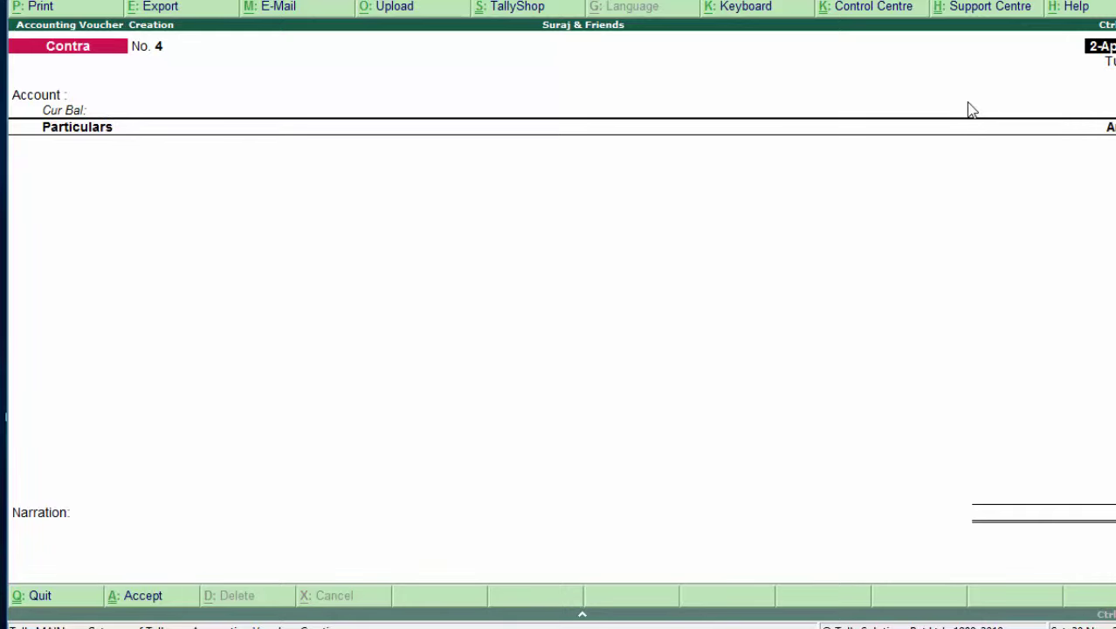
Step: Enter Punjan National Bank as Account with a 2,000 Cash particulars line on voucher No. 4
key(Return)
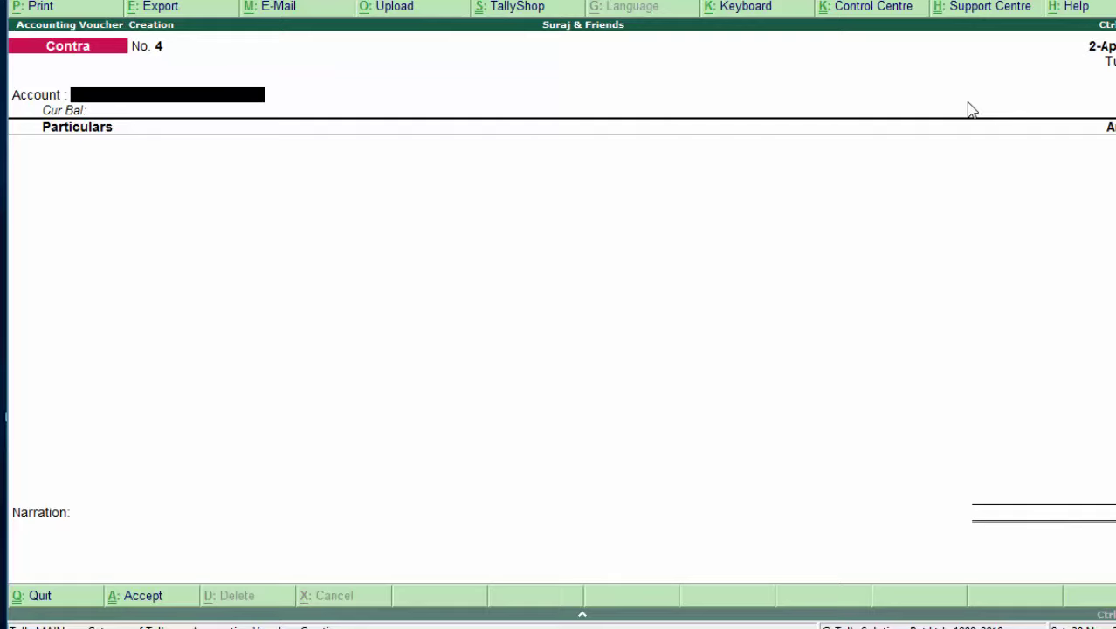
text(P)
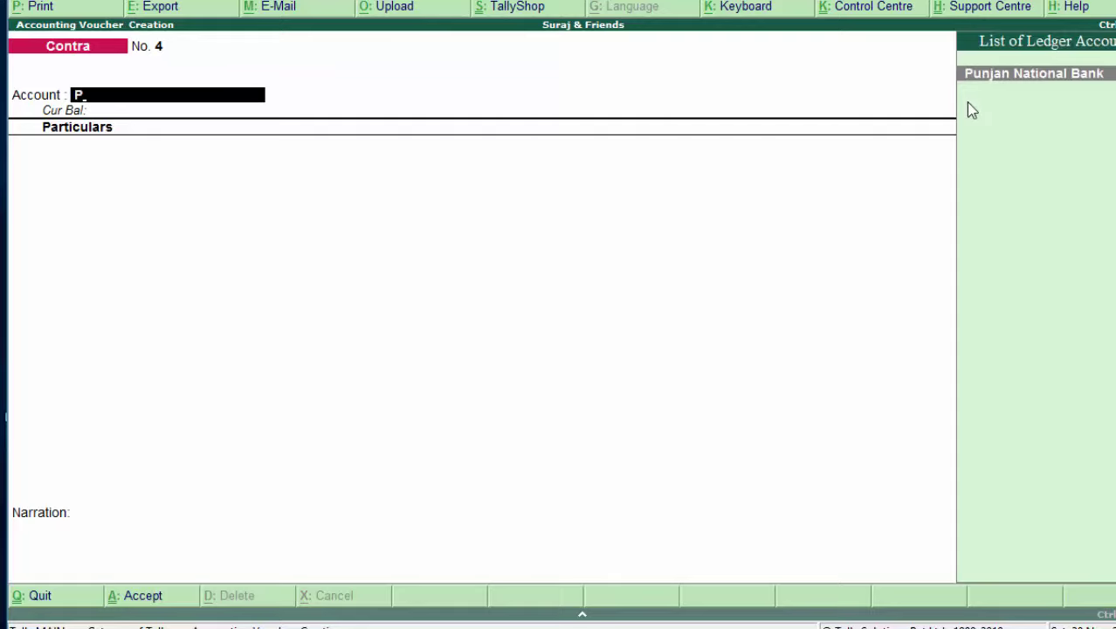
key(Return)
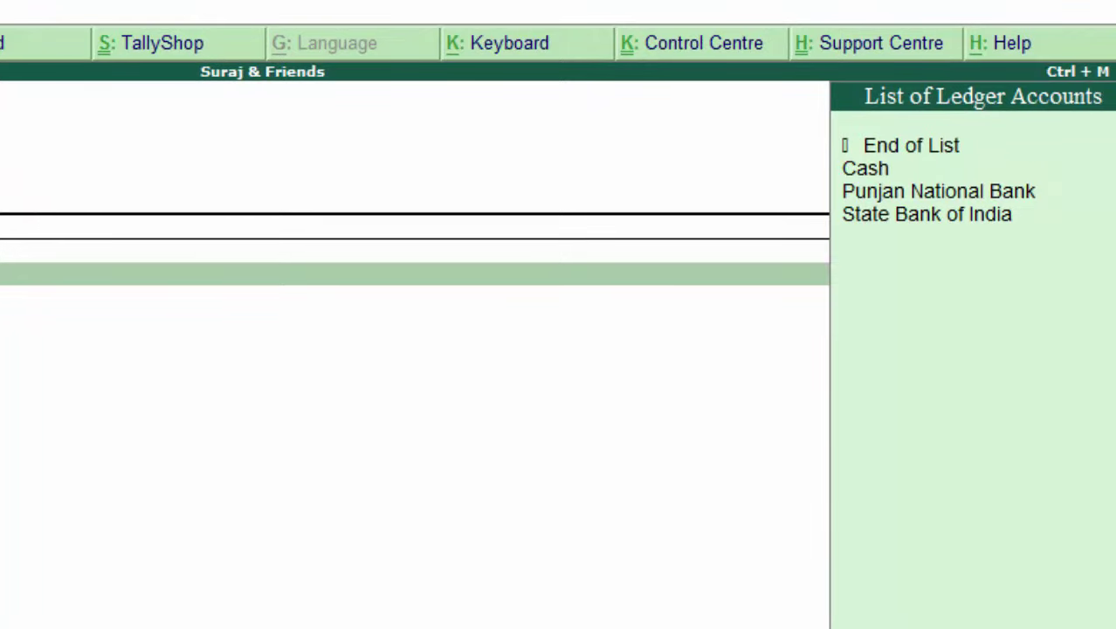
key(Down)
key(Return)
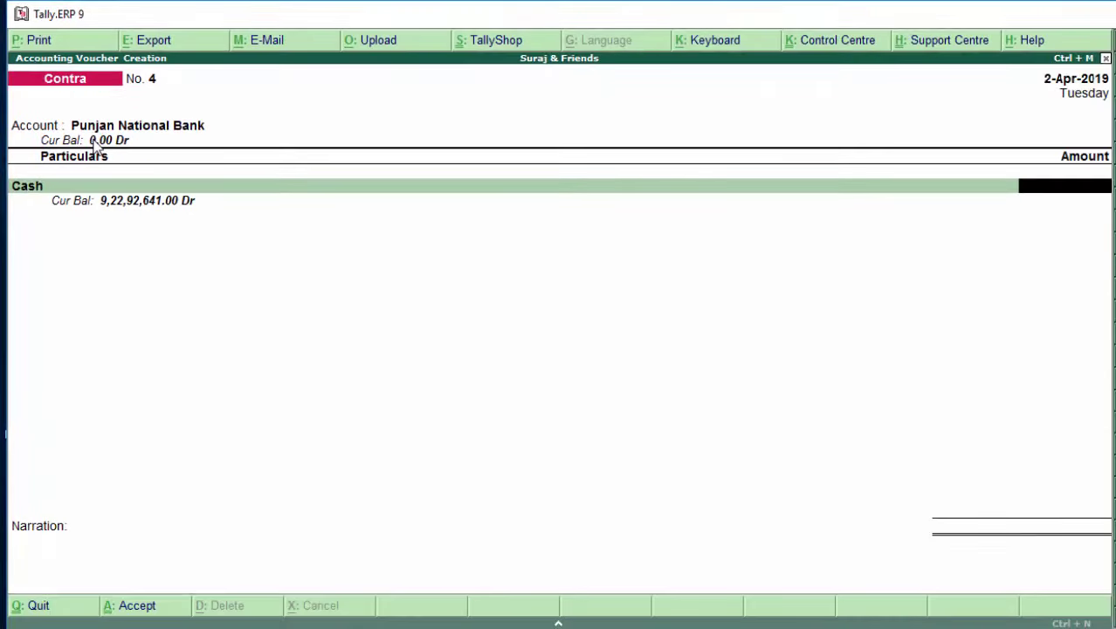
text(2)
text(000)
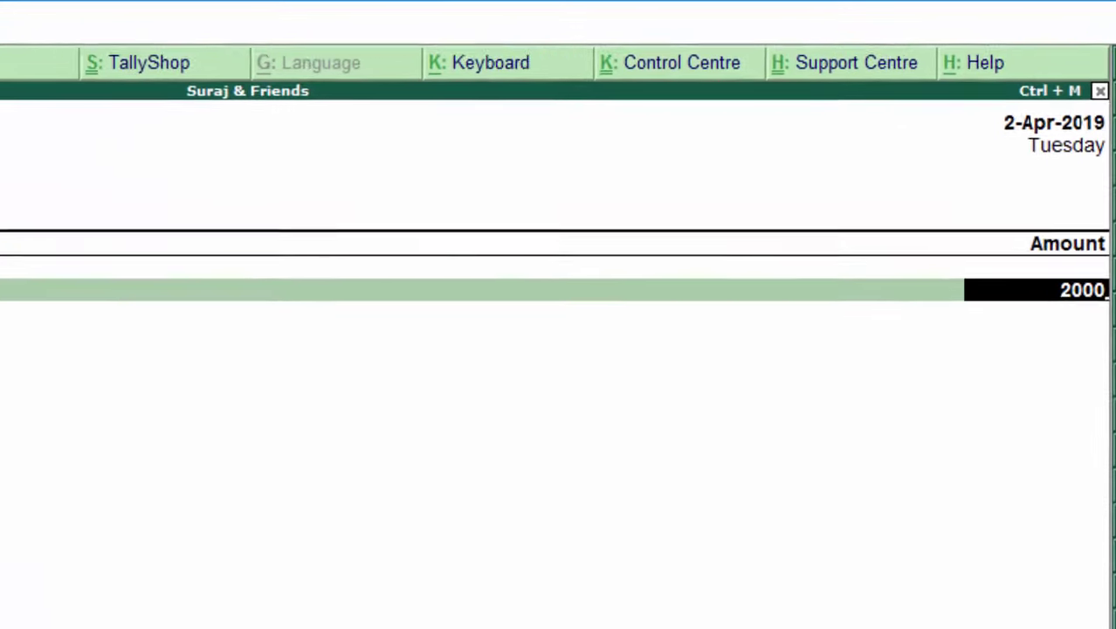
key(Return)
key(Return)
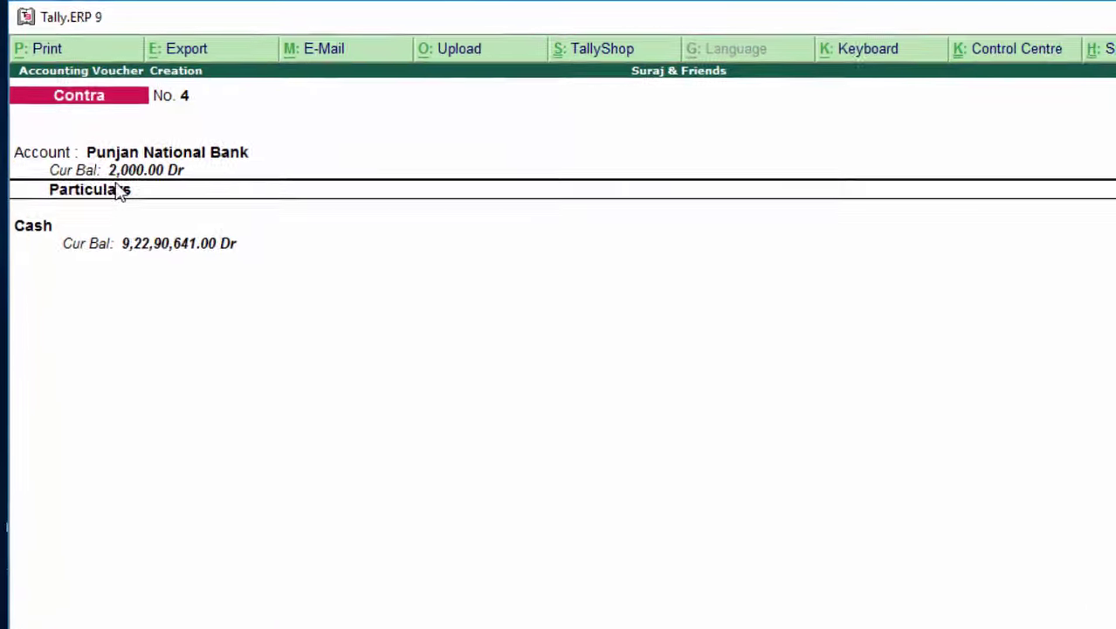
Step: Record the 2,000 cash as two 1000 notes in bank allocations and skip the narration
key(Return)
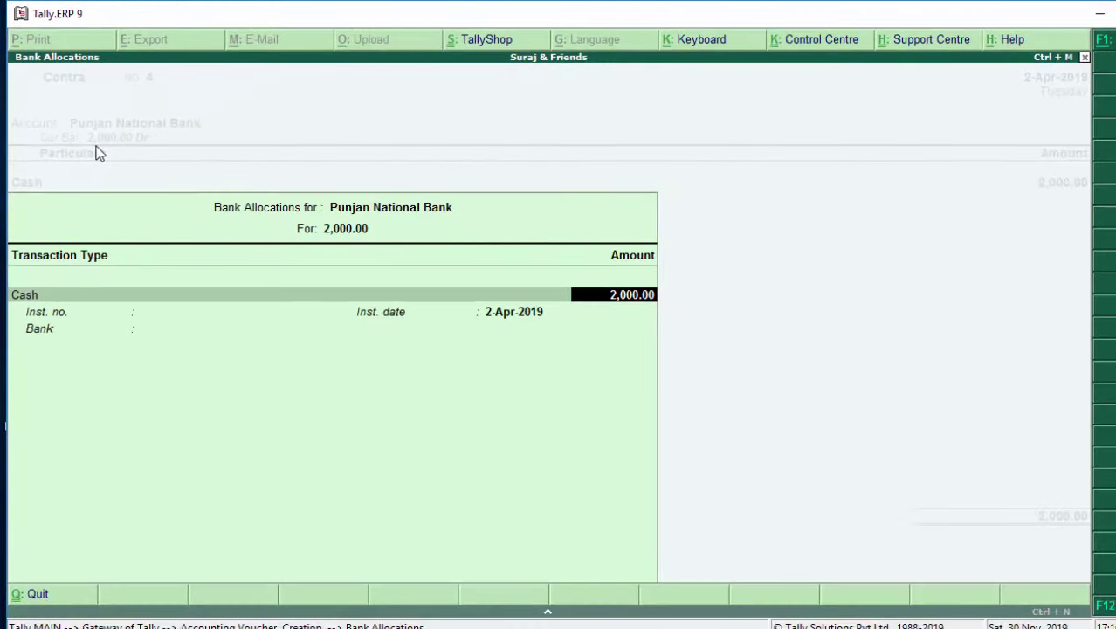
key(Return)
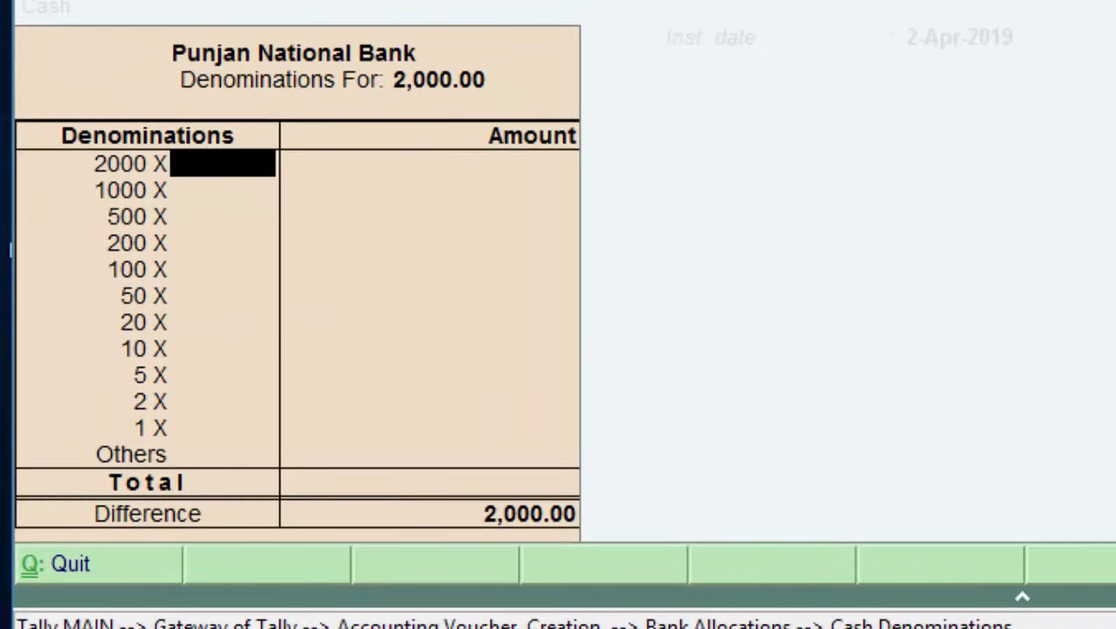
click(222, 189)
text(2)
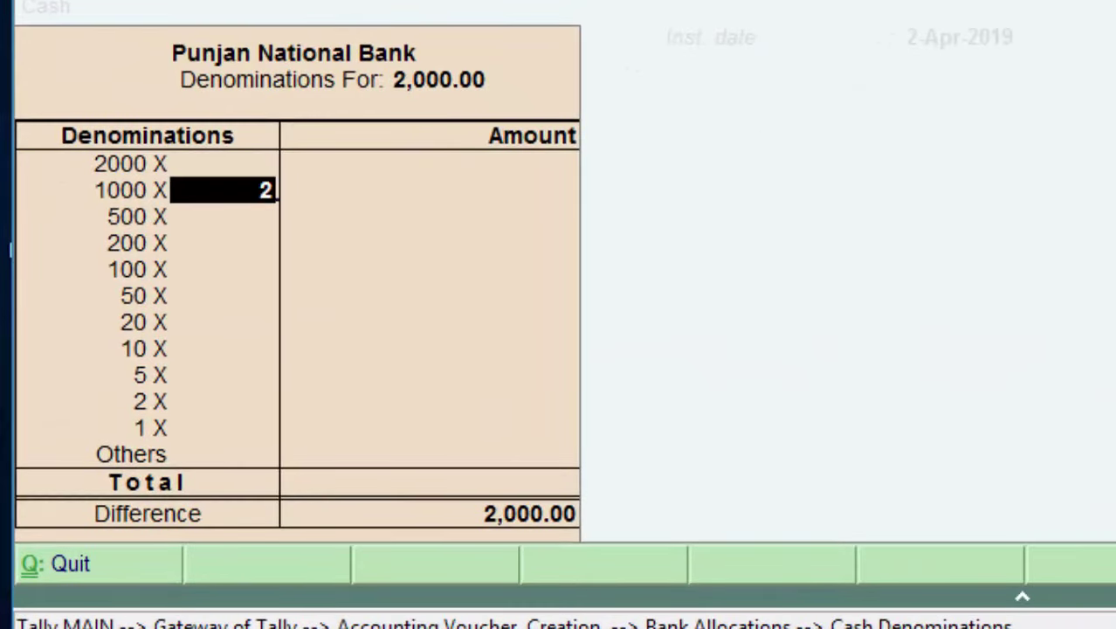
key(Return)
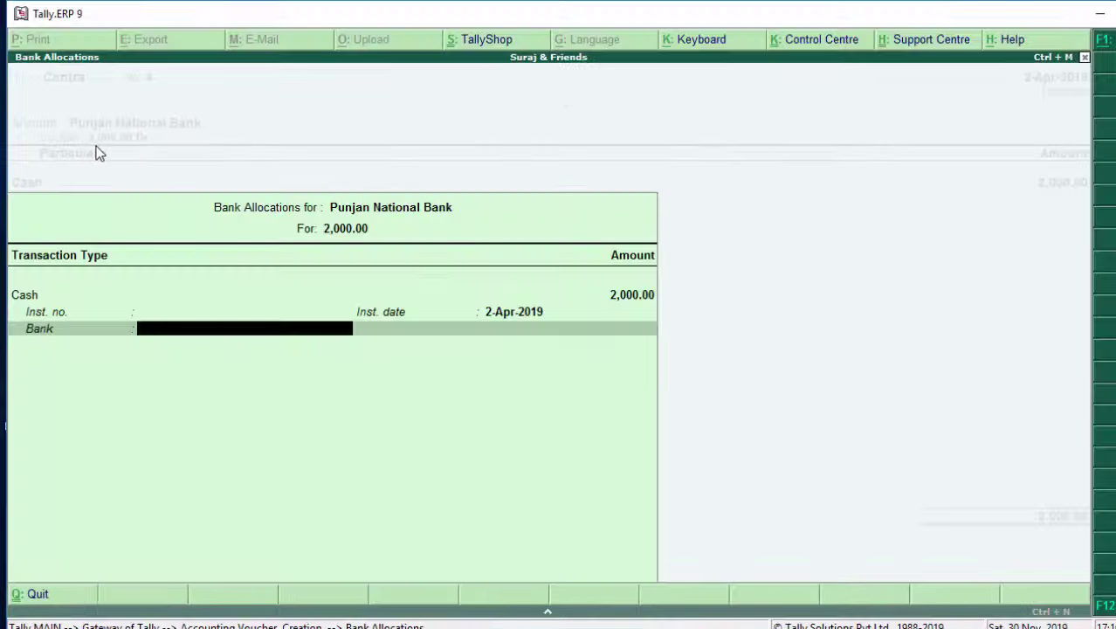
key(Return)
key(Return)
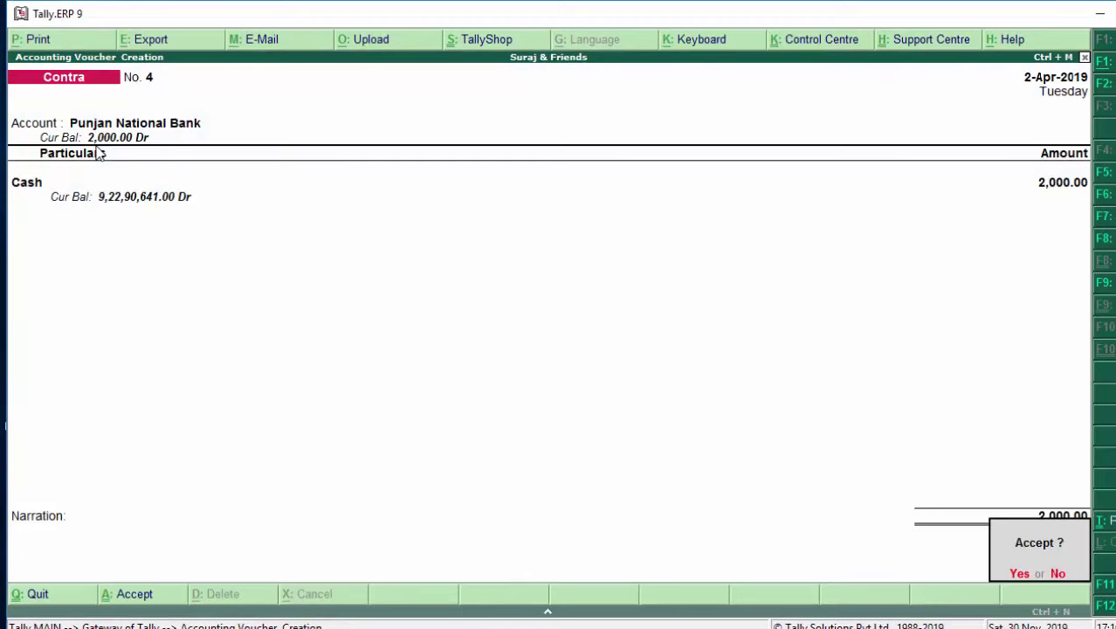
key(Return)
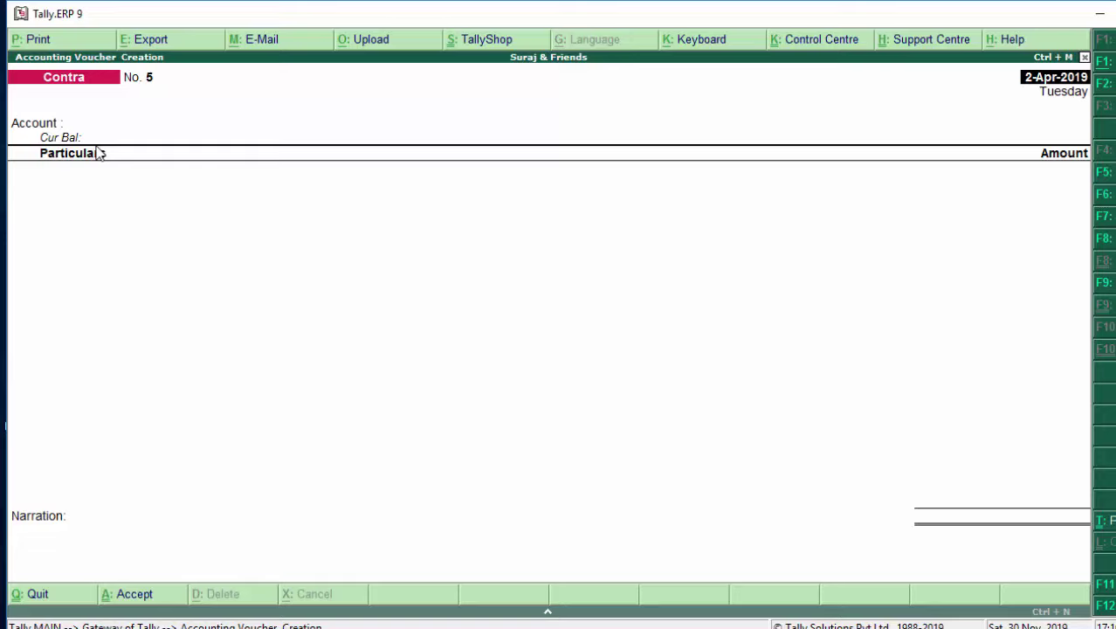
Step: Set State Bank of India as Account with a 1,500 Punjan National Bank particulars line
key(Return)
text(s)
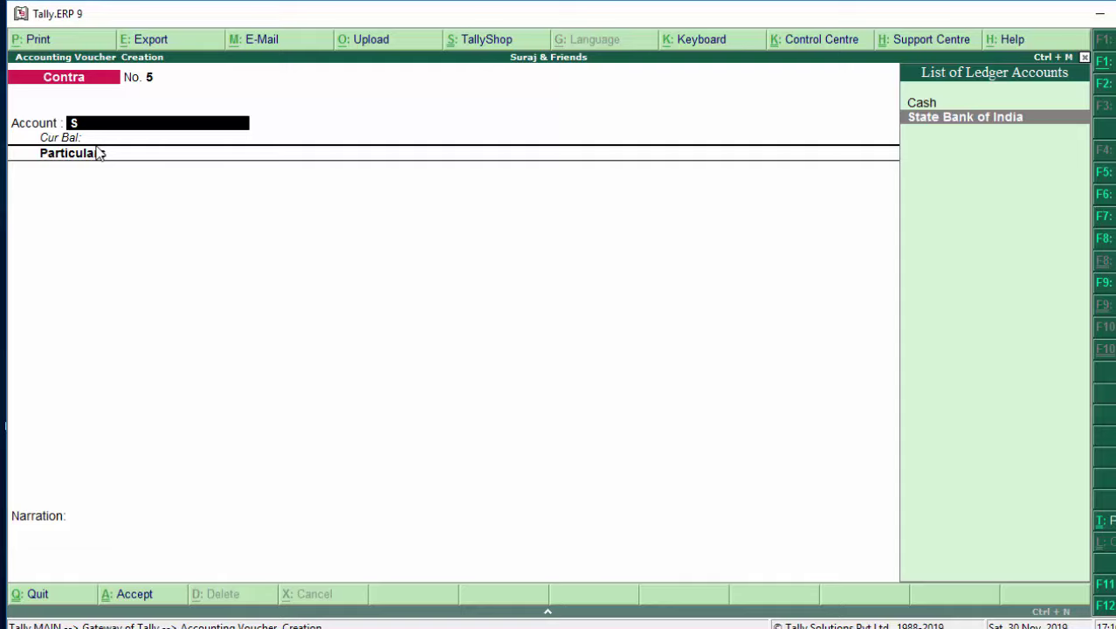
key(Return)
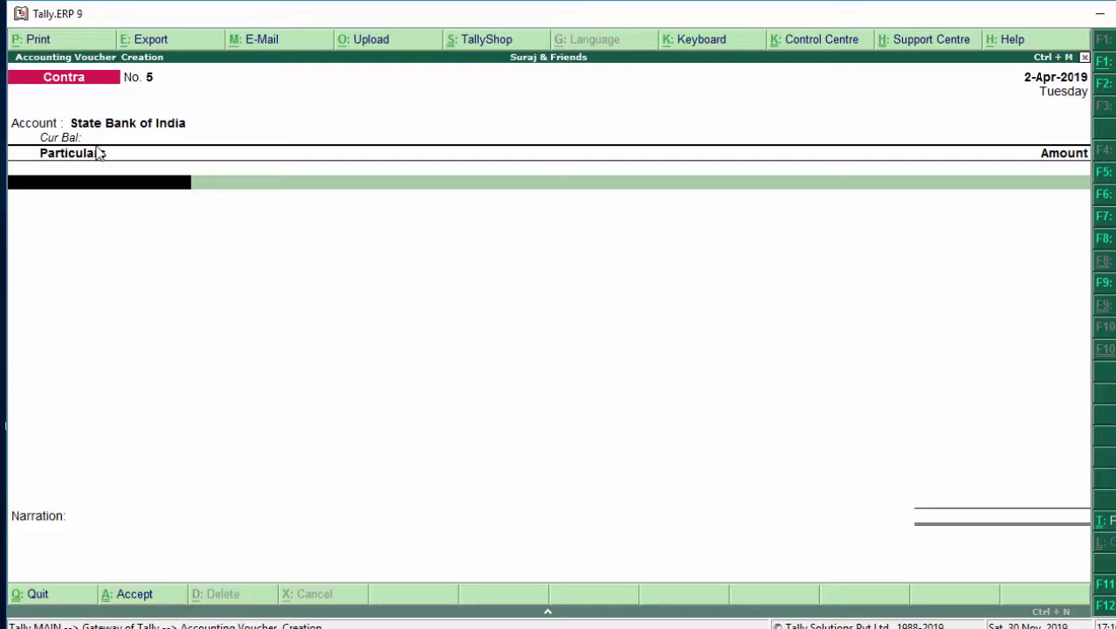
text(P)
key(Return)
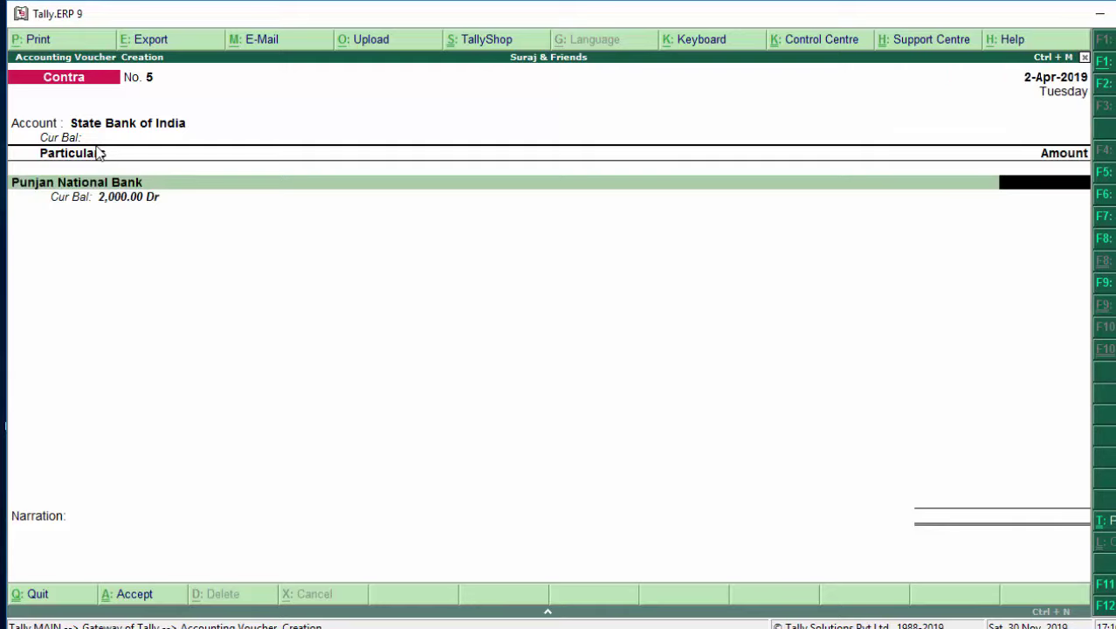
key(Return)
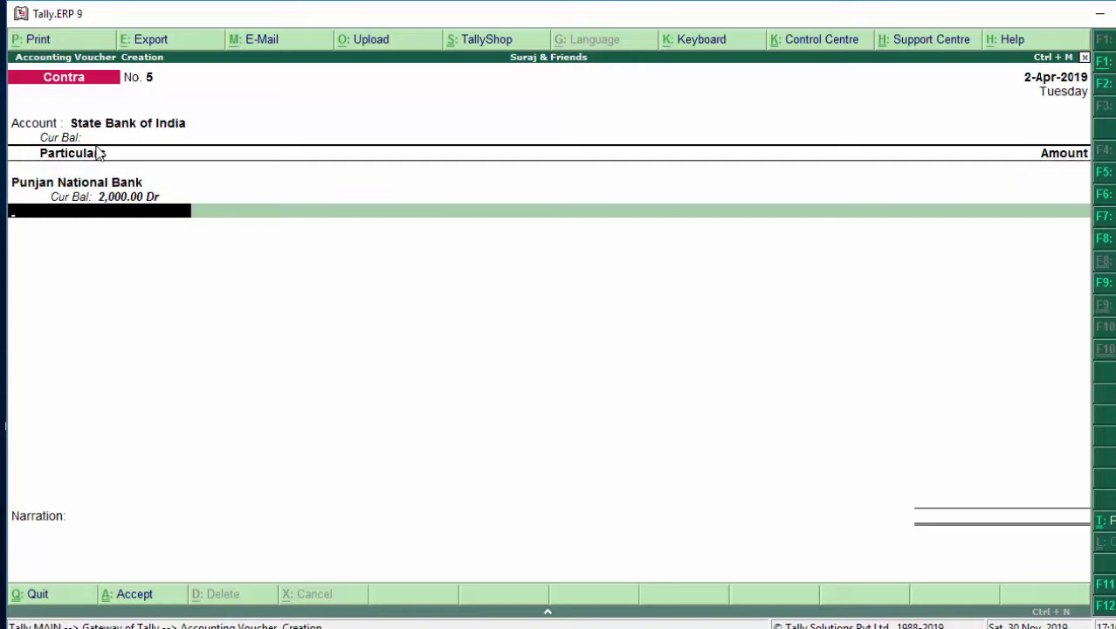
key(BackSpace)
text(1500)
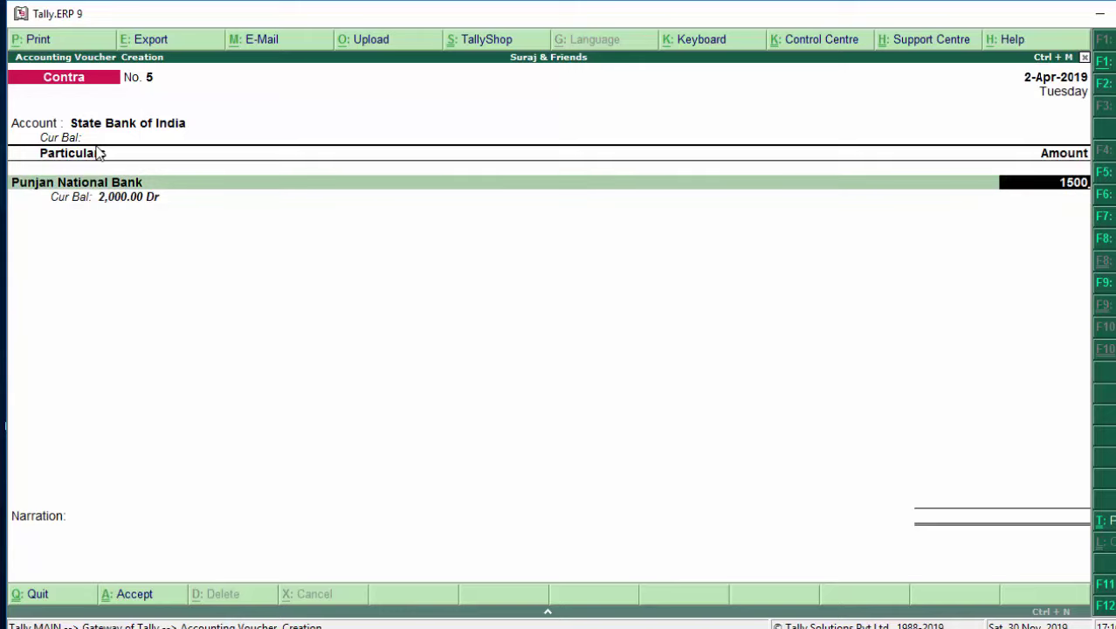
key(Return)
Step: Mark the Punjan National Bank and State Bank of India bank allocations as Others
text(c)
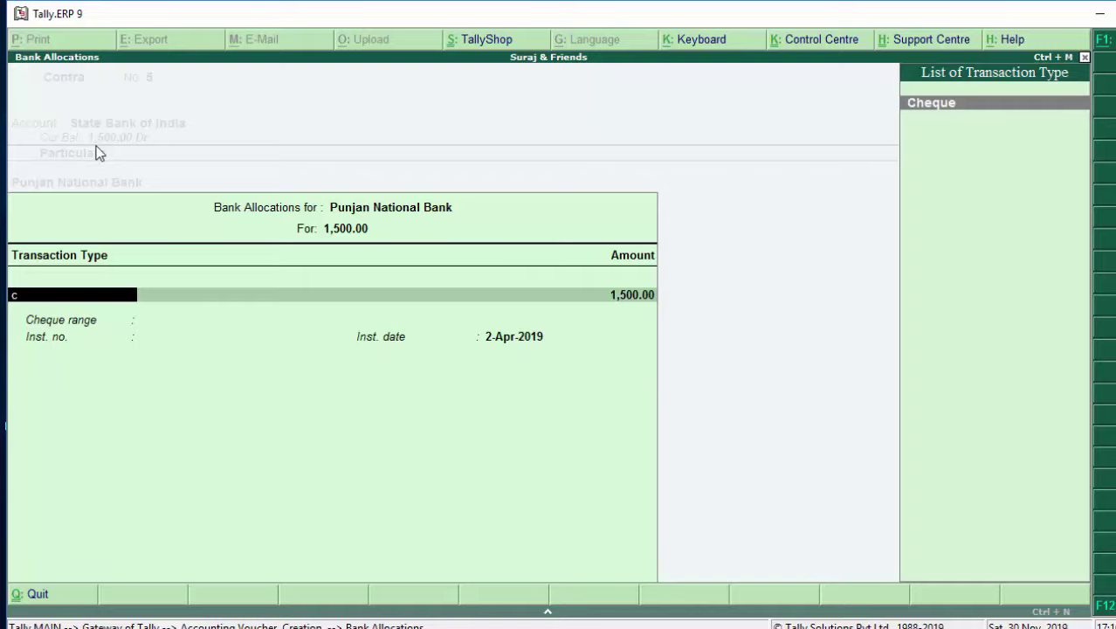
key(BackSpace)
key(Down)
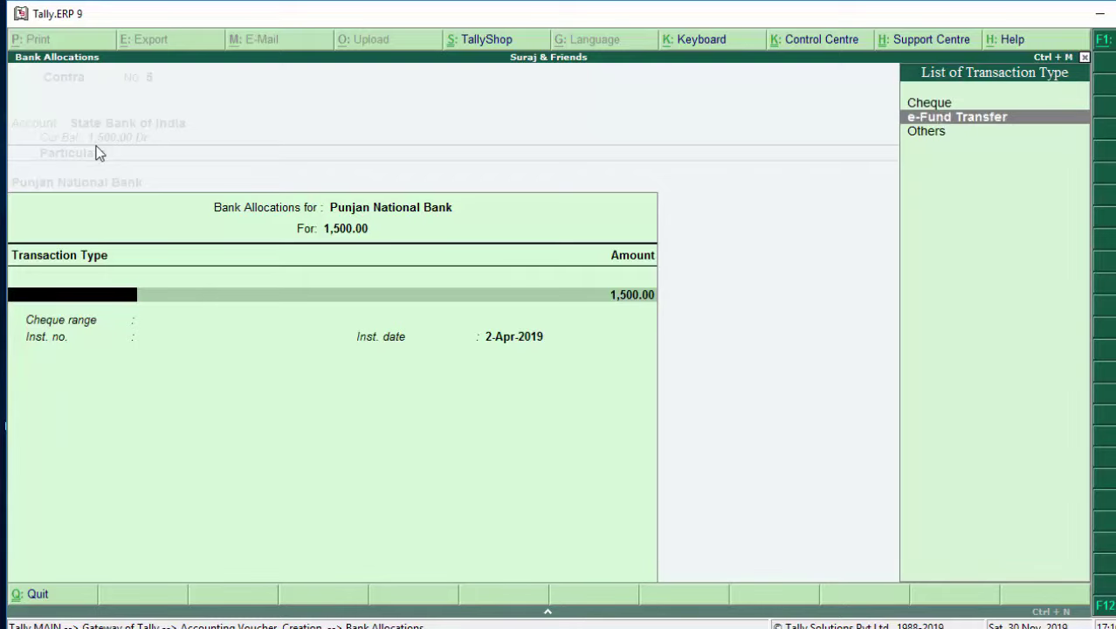
key(Down)
key(Return)
key(Return)
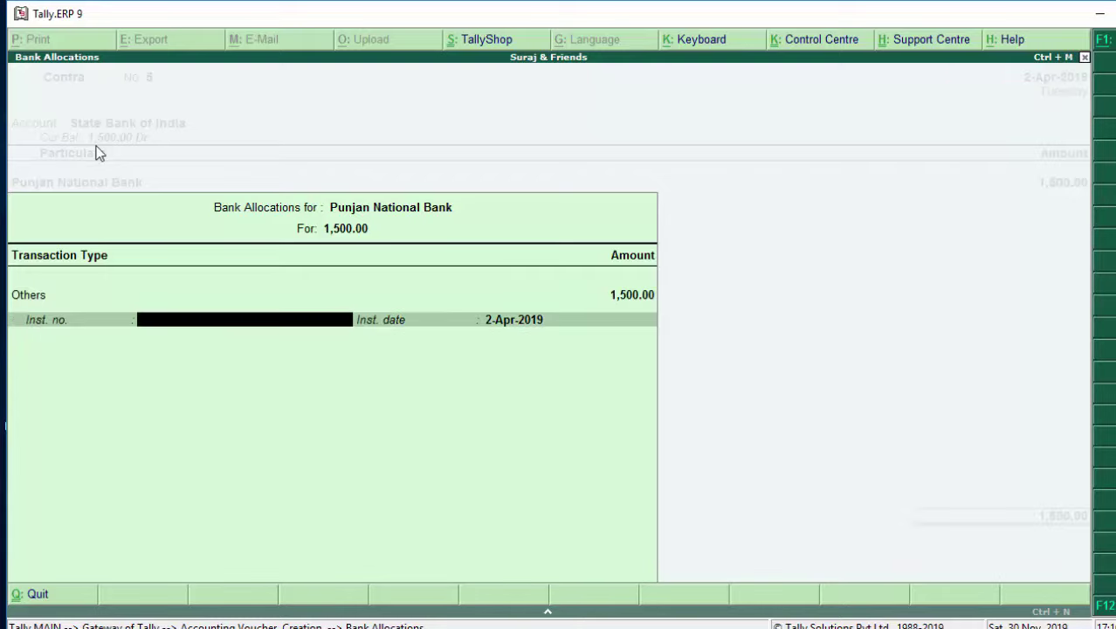
key(Return)
key(Return)
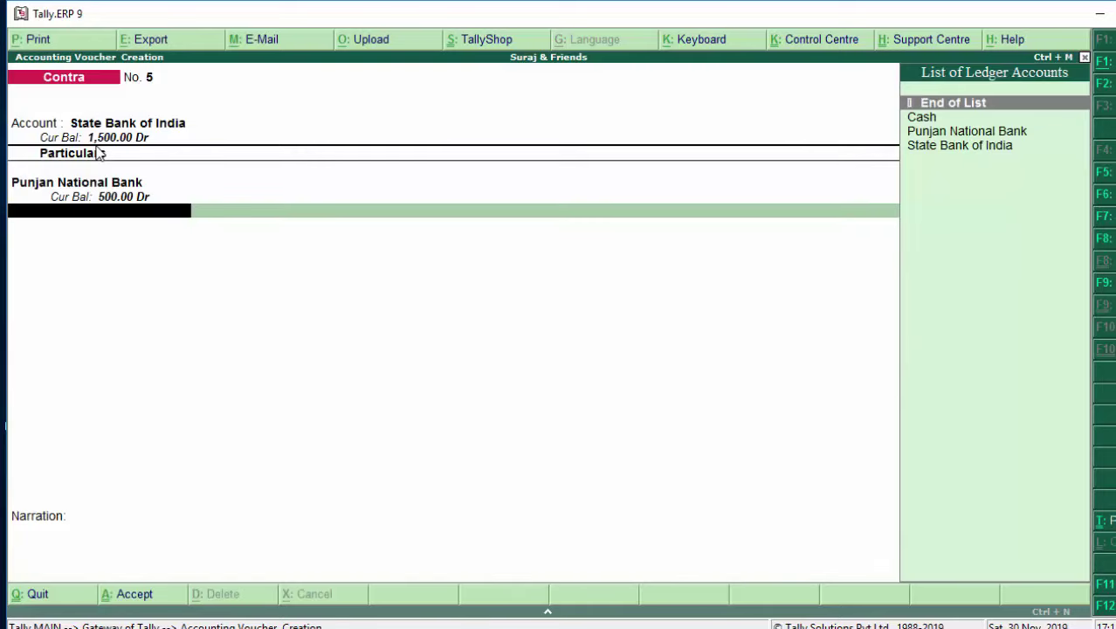
key(Return)
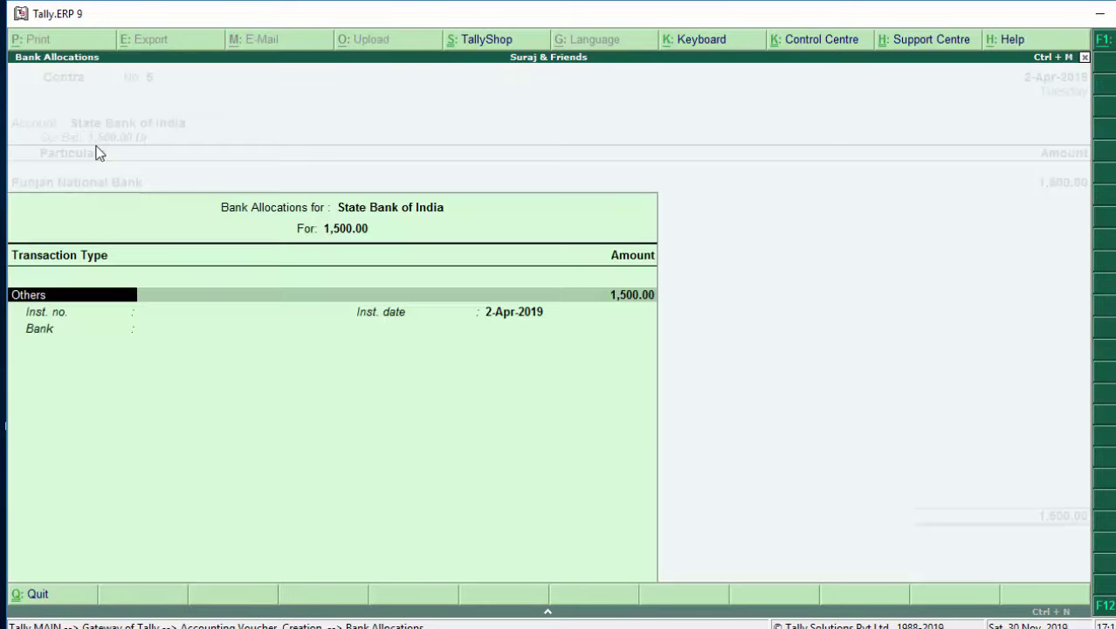
key(Return)
key(Return)
key(Return)
key(Return)
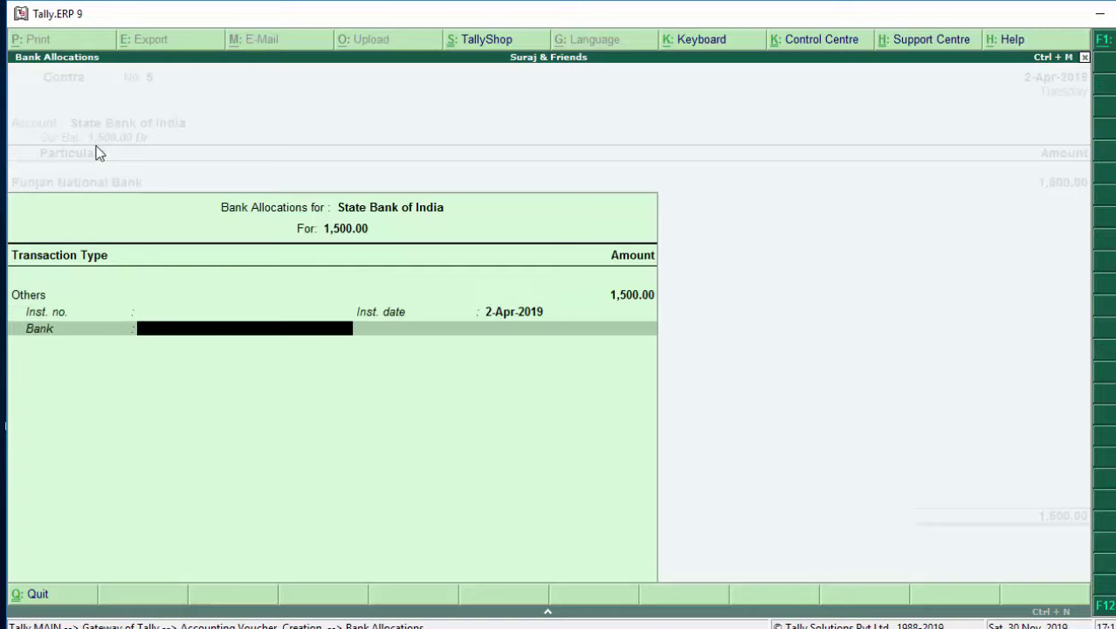
key(Return)
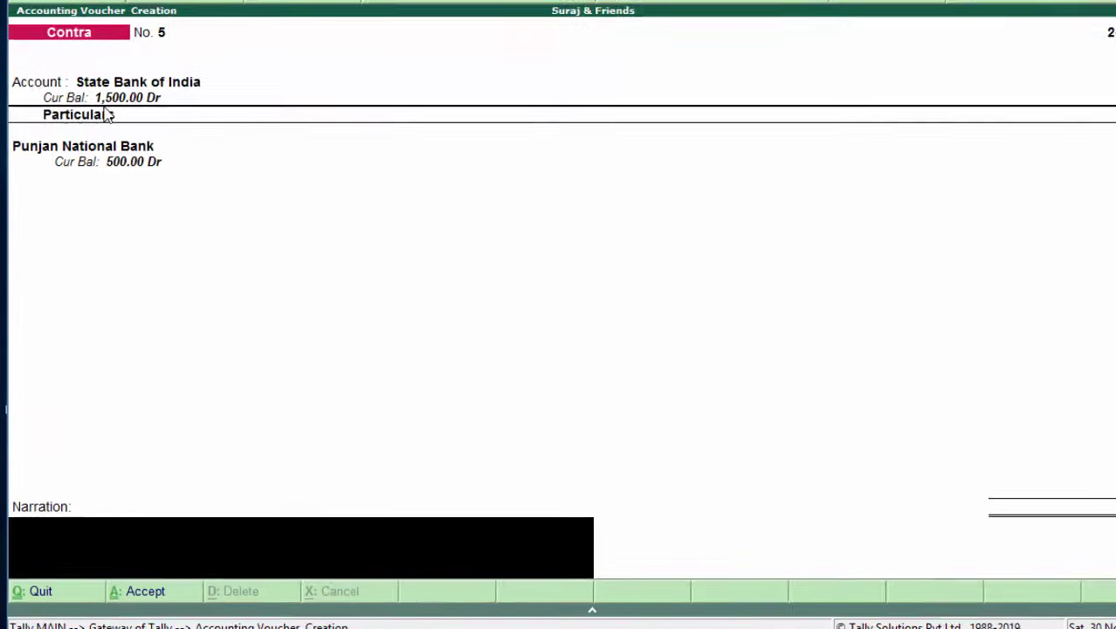
Step: Add the narration 'cash tranfer to state bank of india' and save voucher No. 5
text(cash )
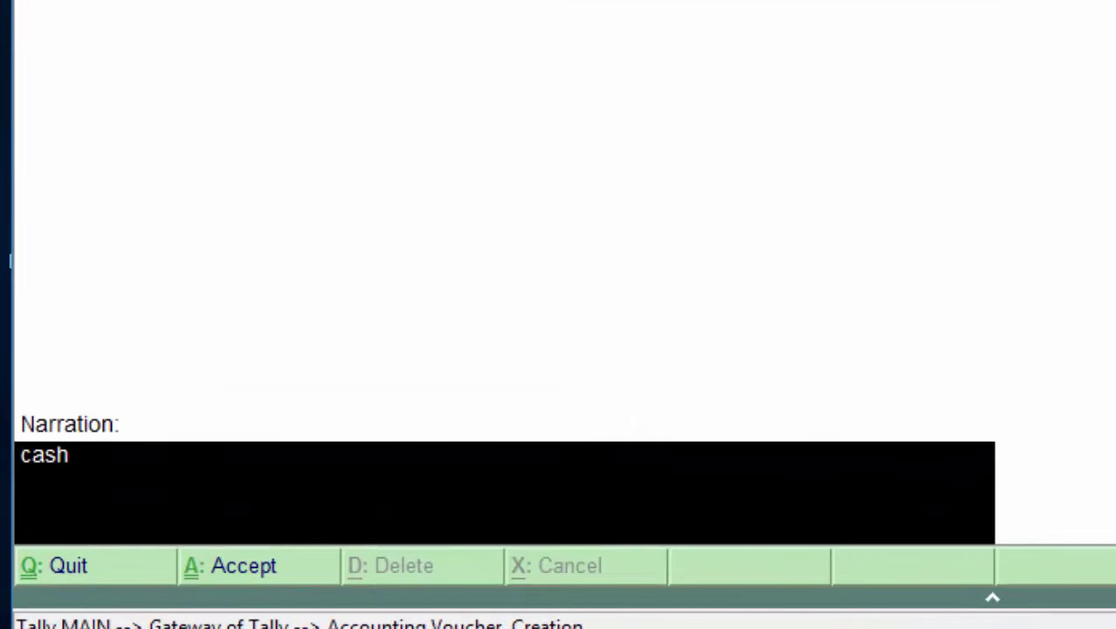
text(y)
key(BackSpace)
text(t)
text(ranfe)
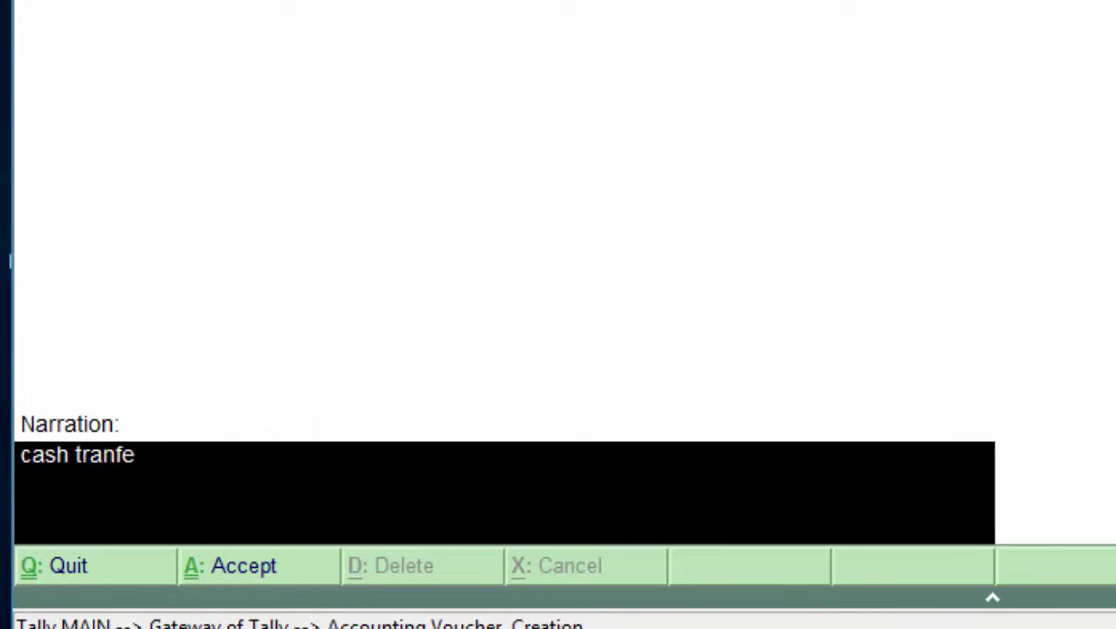
text(r to)
text( stat)
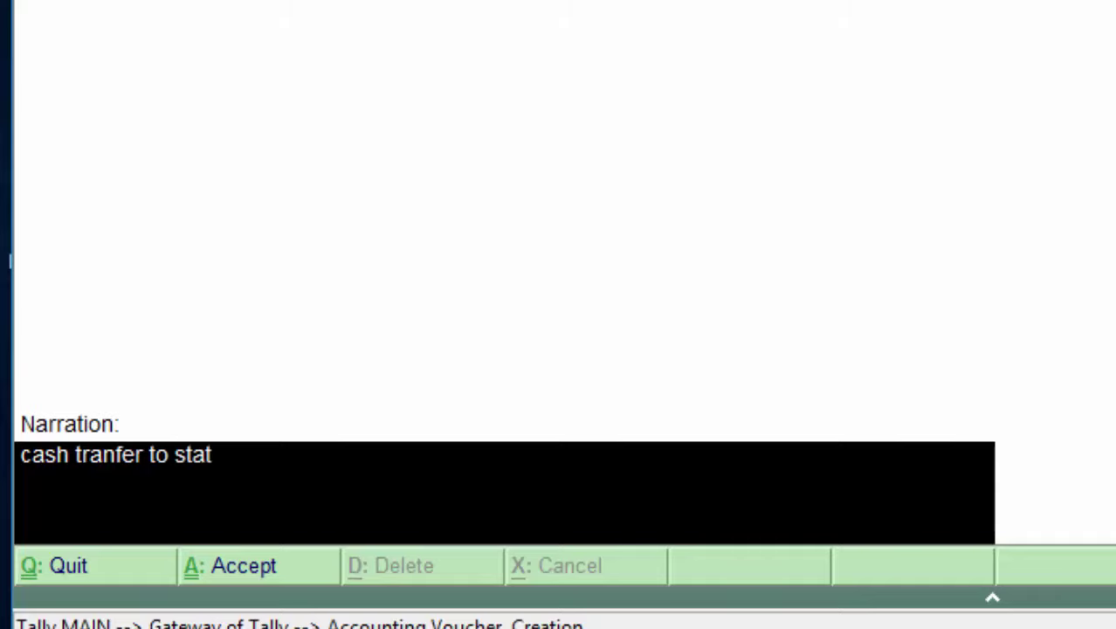
text(e ba)
text(nk of)
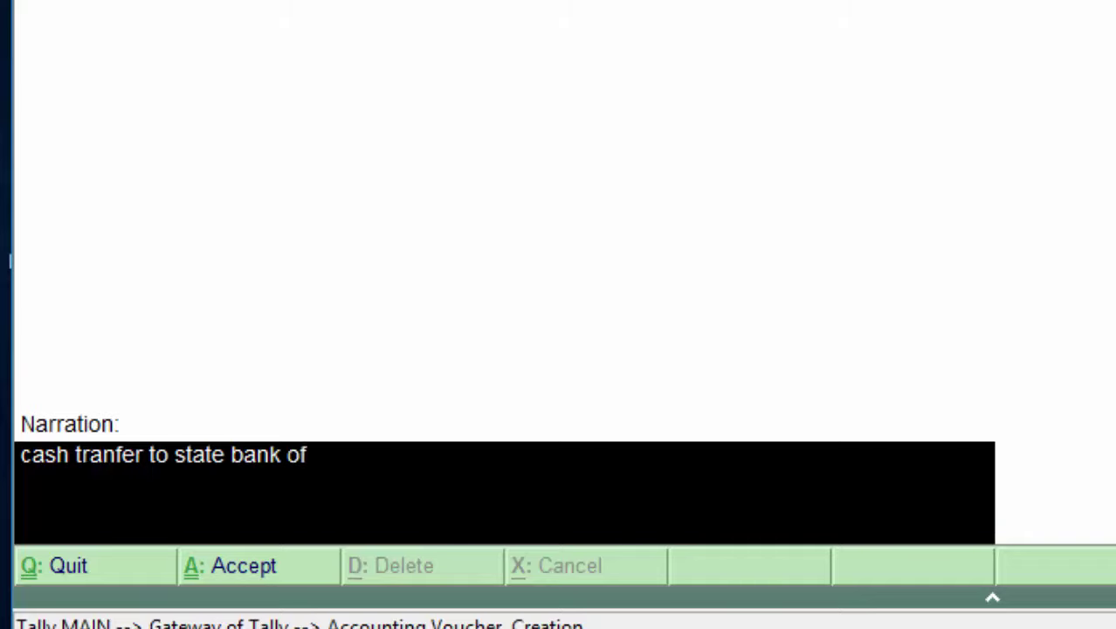
text( indi)
text(a)
key(Return)
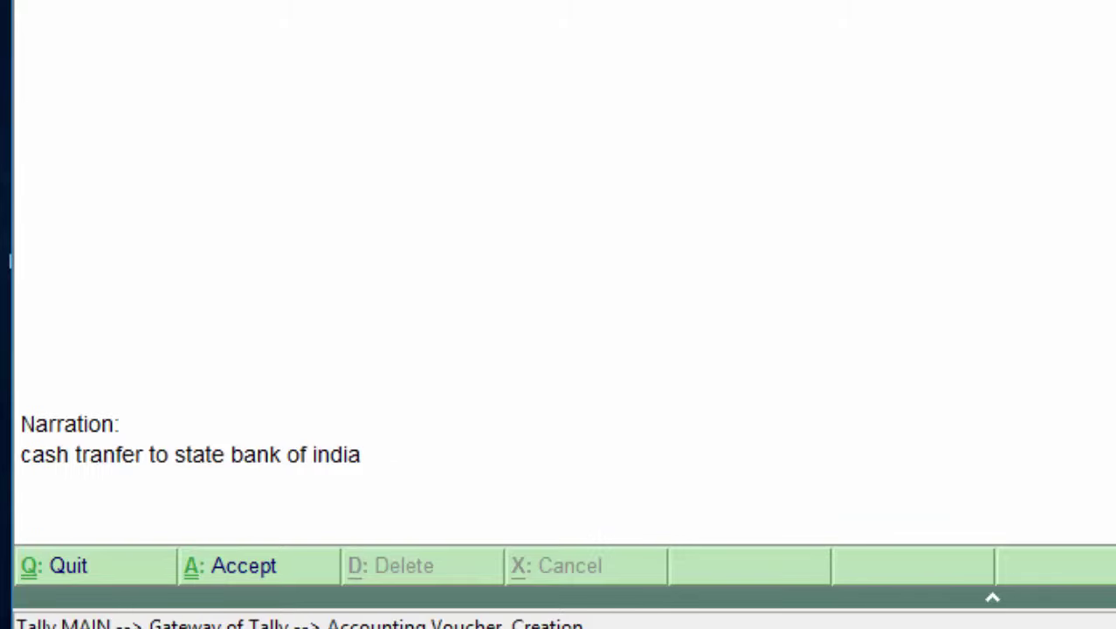
key(Return)
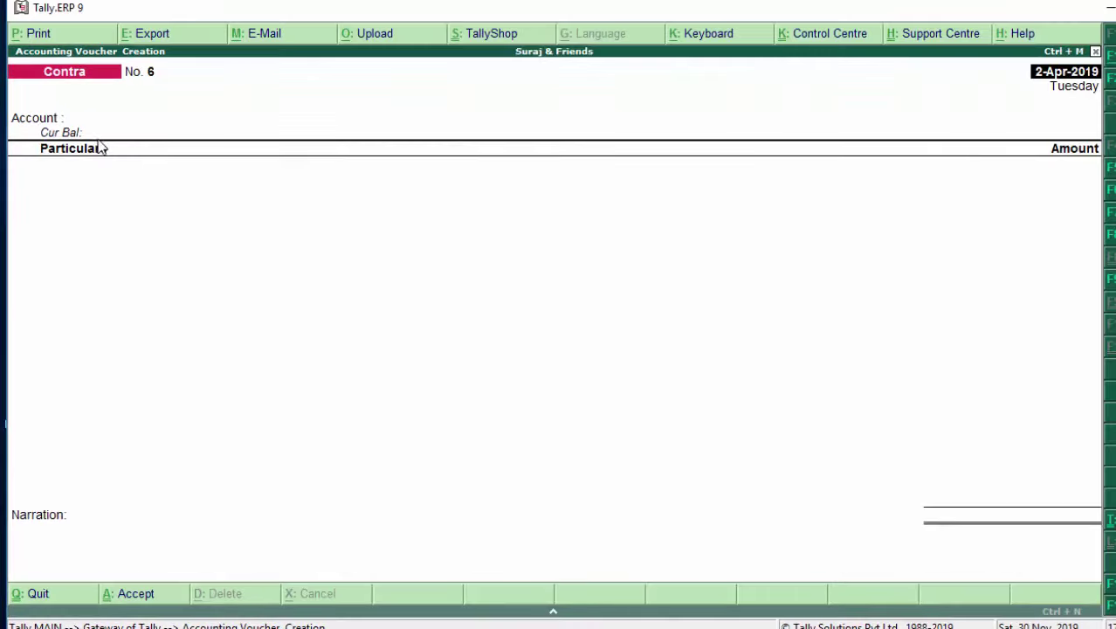